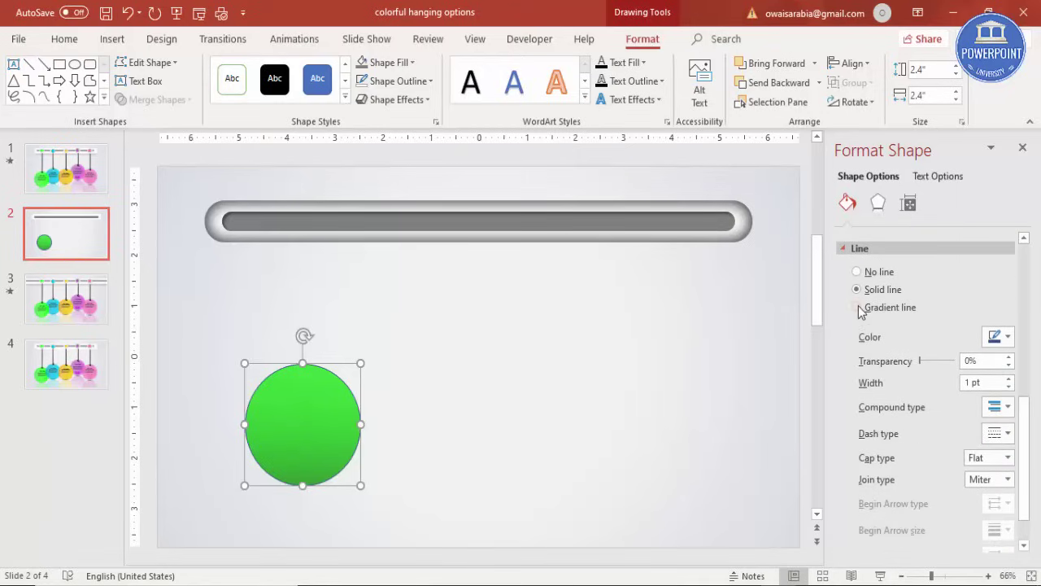
Step: Give the green circle a gradient outline, remove the middle stops and make the first stop light green
click(859, 308)
click(944, 451)
click(1004, 453)
click(1004, 453)
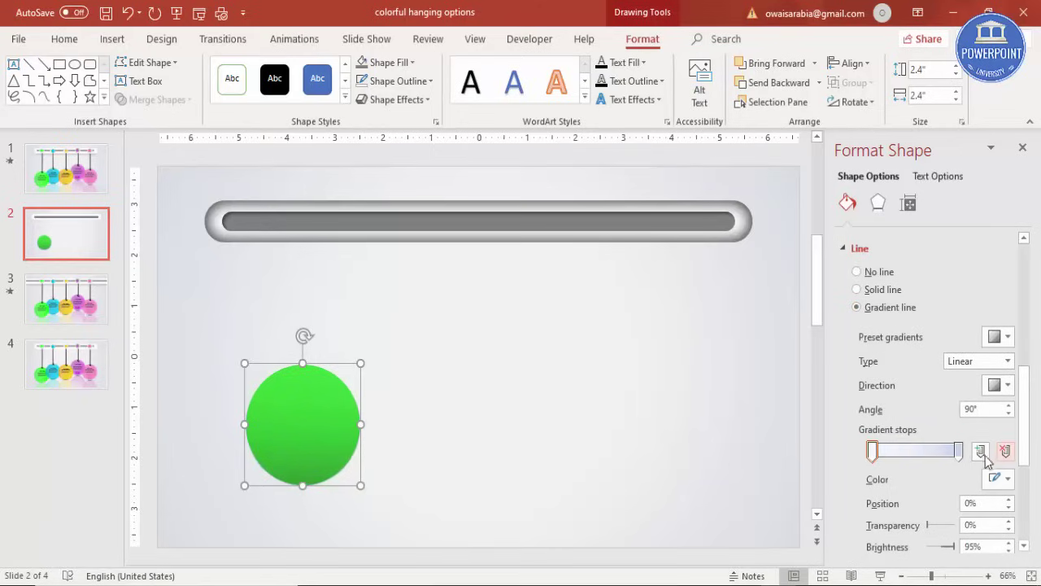
click(996, 478)
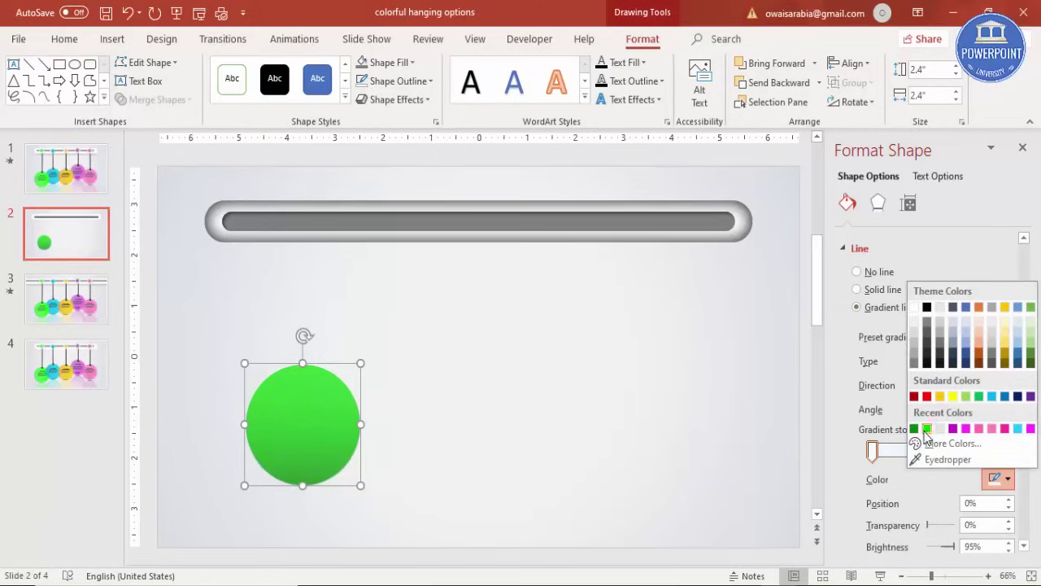
click(915, 435)
Step: Make the outline's end stop white at 100% transparency and raise the gradient angle
click(957, 450)
click(1001, 478)
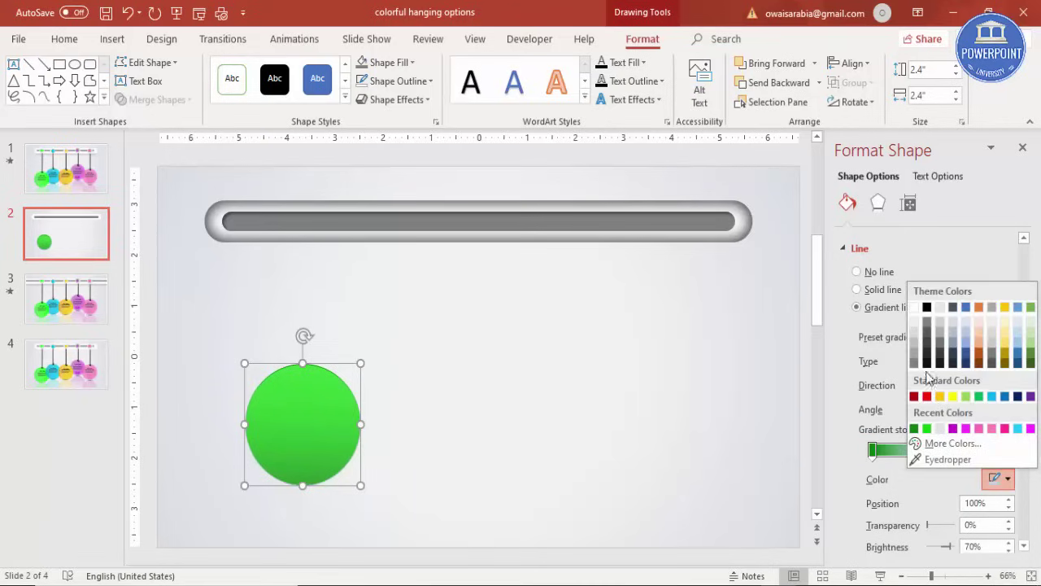
click(915, 307)
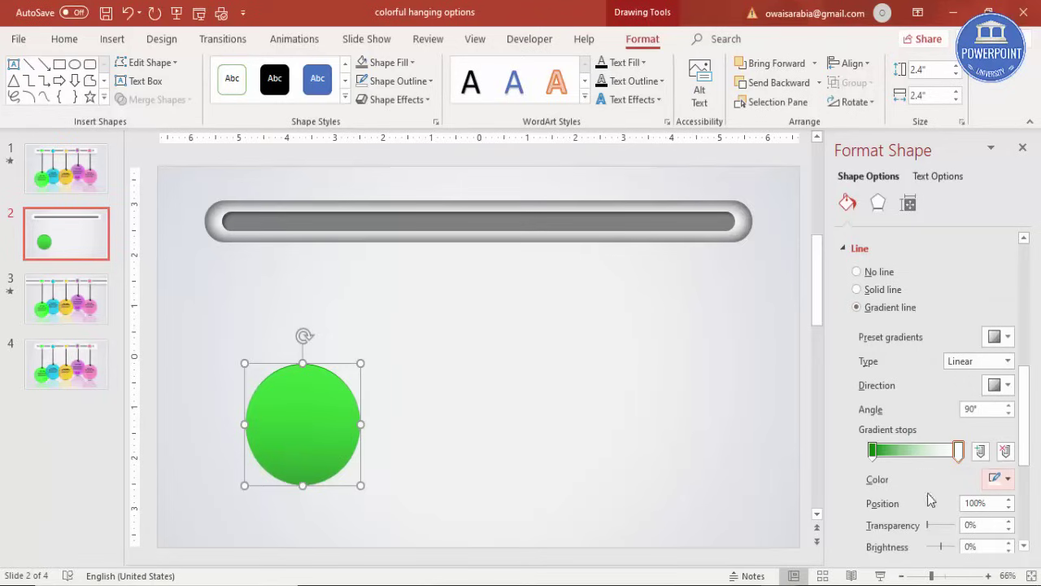
drag(928, 525, 985, 527)
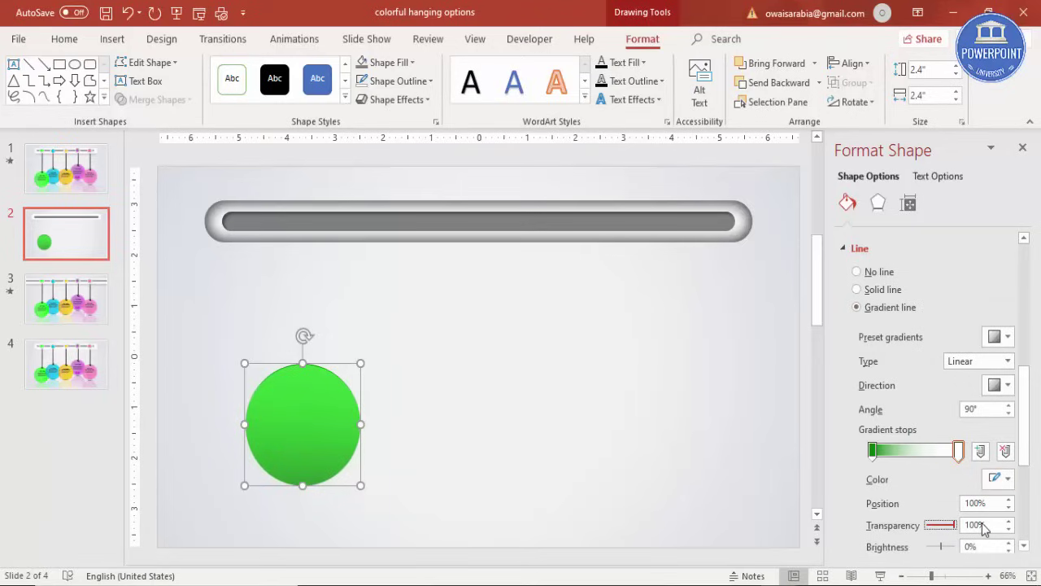
click(1009, 405)
click(1009, 405)
click(1009, 405)
click(1008, 405)
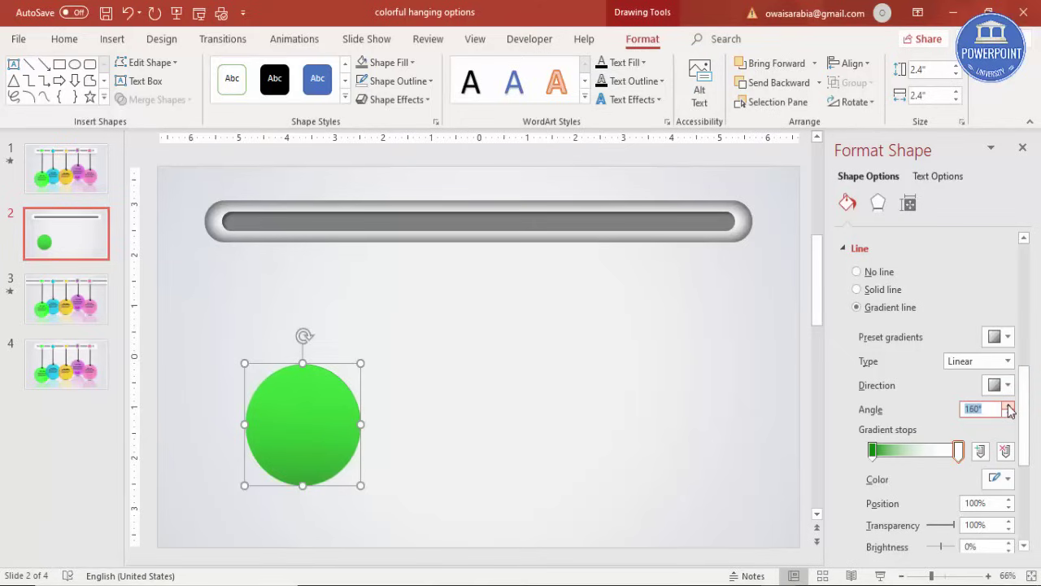
click(402, 407)
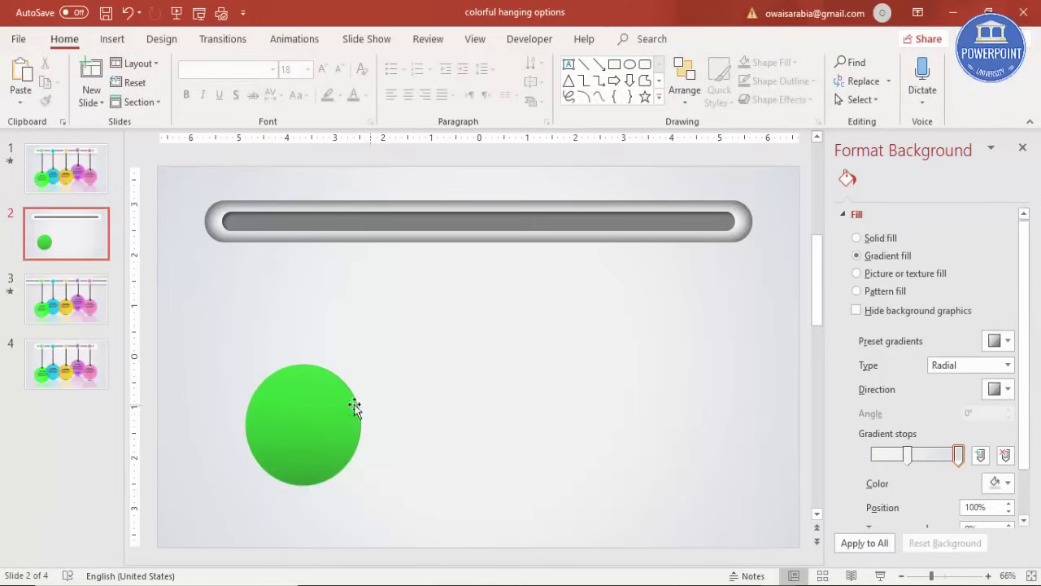
Step: Draw a small oval and place it on the top of the green circle
drag(321, 415, 298, 414)
click(404, 379)
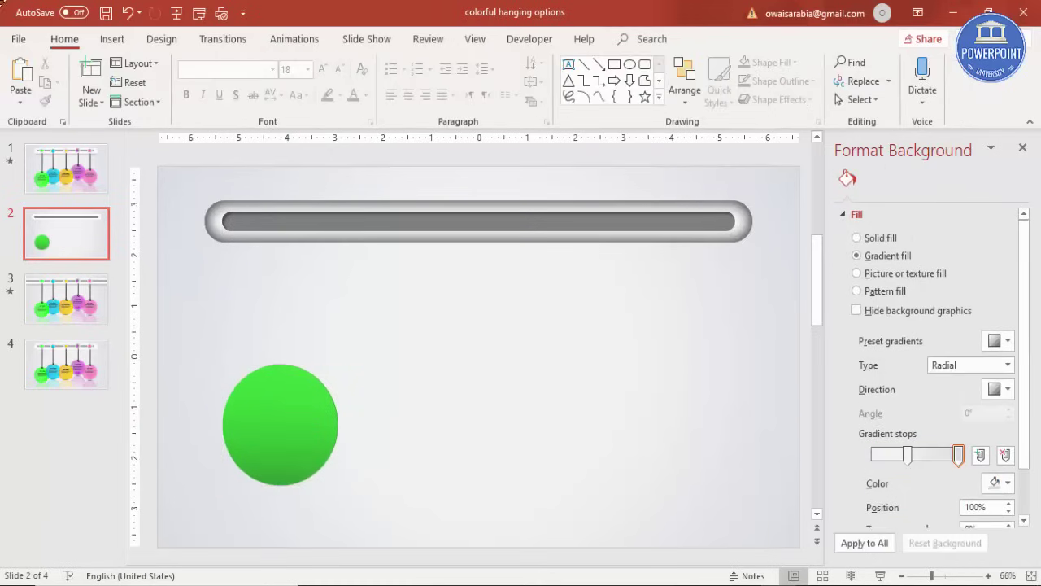
click(112, 40)
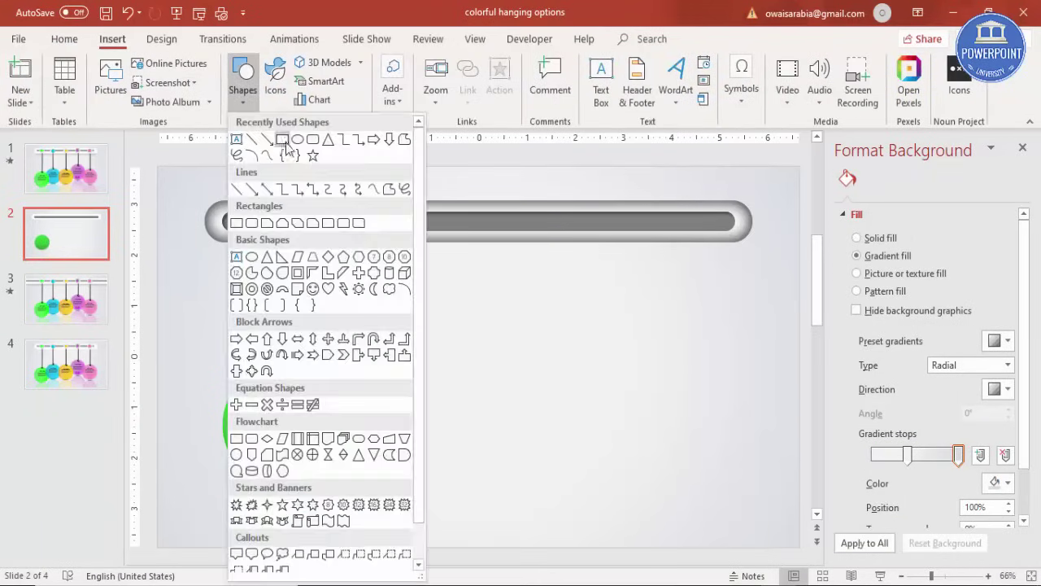
click(257, 259)
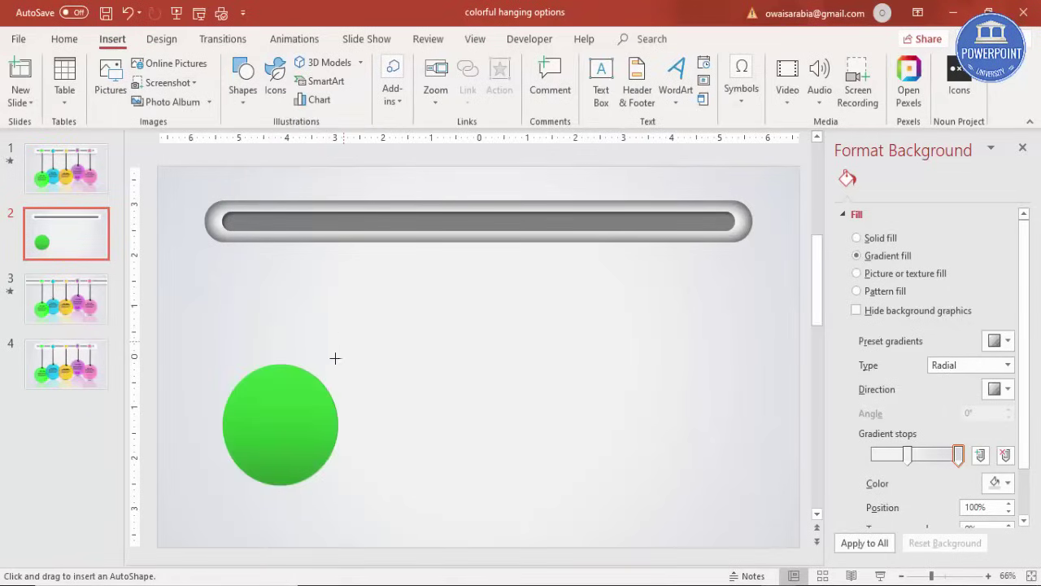
drag(358, 349, 364, 354)
click(952, 578)
drag(477, 351, 298, 401)
Step: Subtract the small oval from the green circle with Merge Shapes to punch a hole
click(376, 453)
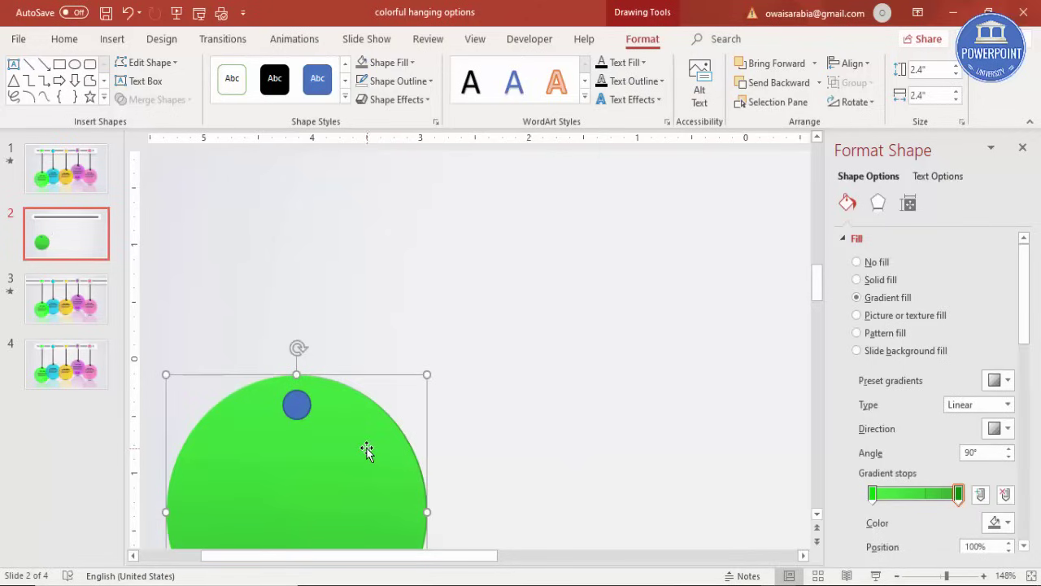
shift+click(298, 404)
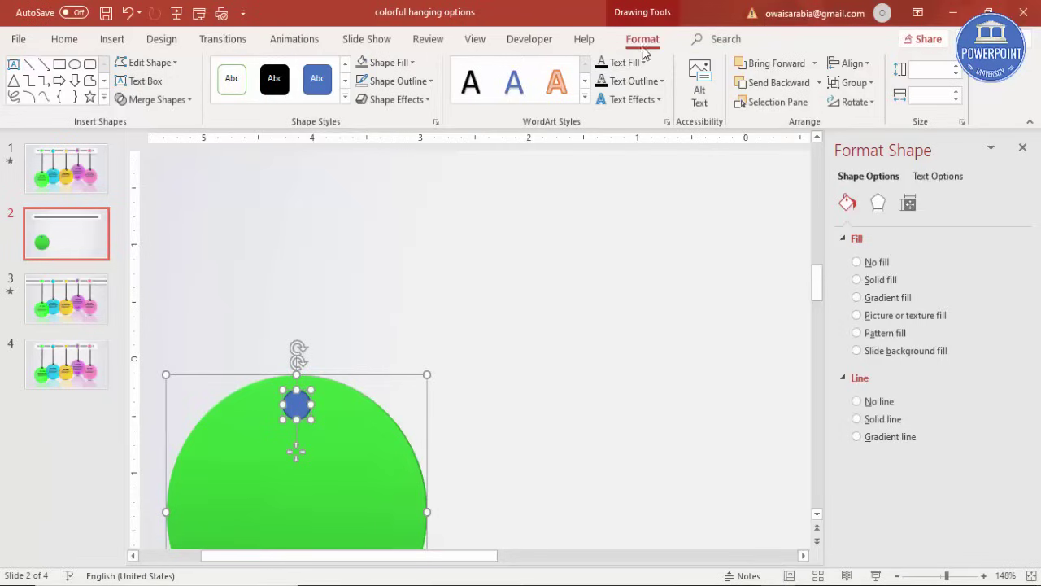
click(172, 98)
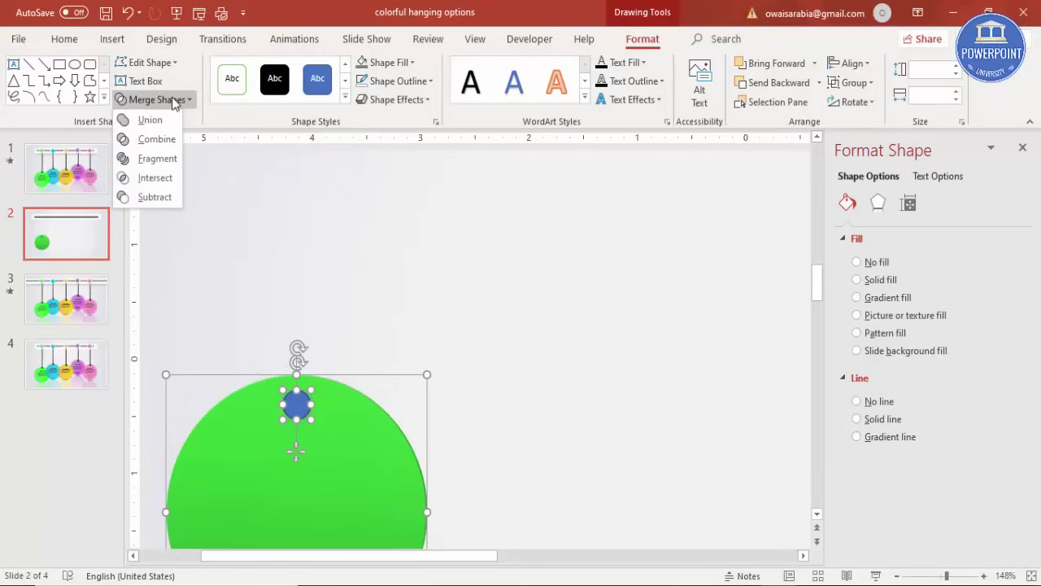
click(159, 197)
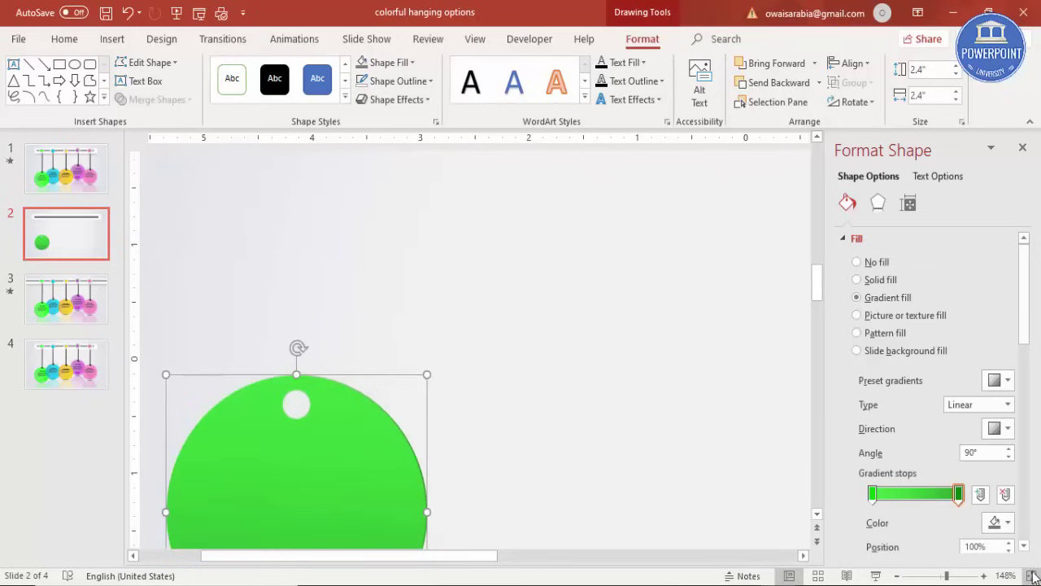
ctrl+scroll(636, 481, down, 5)
click(449, 453)
click(316, 435)
Step: Duplicate the holed circle to the right and set its gradient end stop to orange
drag(316, 434, 397, 424)
click(959, 494)
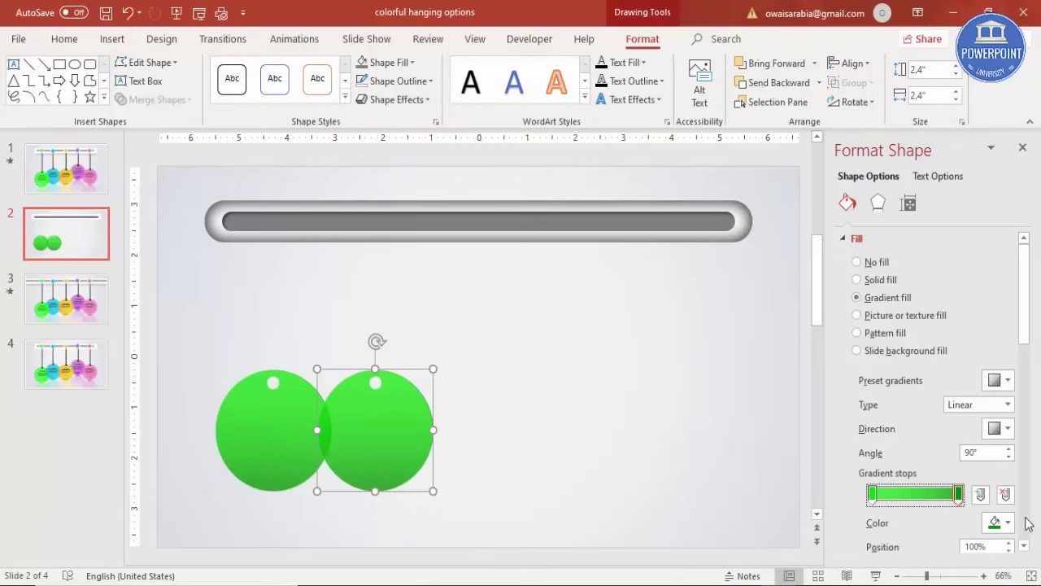
click(999, 523)
click(944, 488)
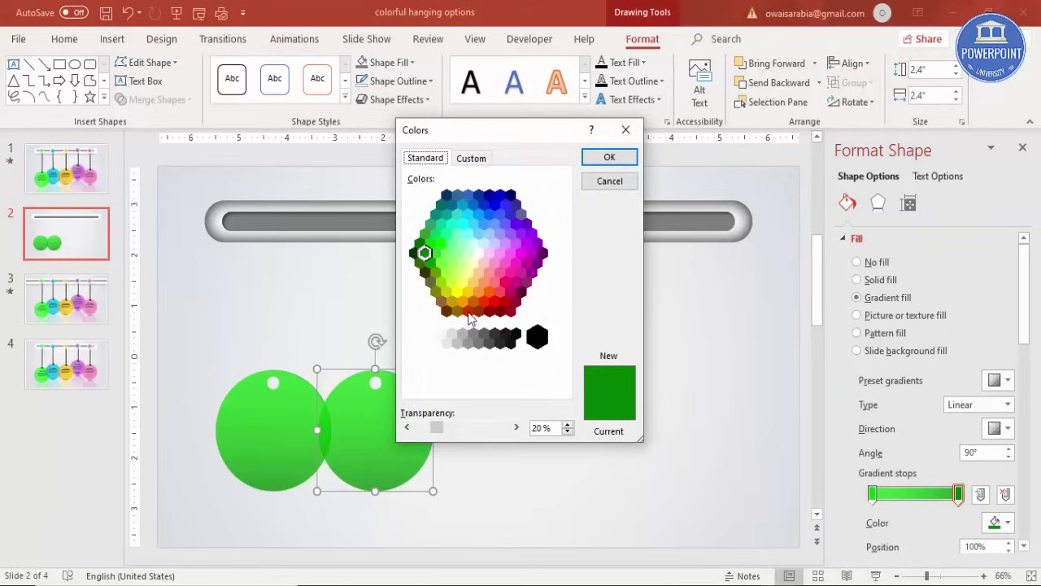
click(461, 302)
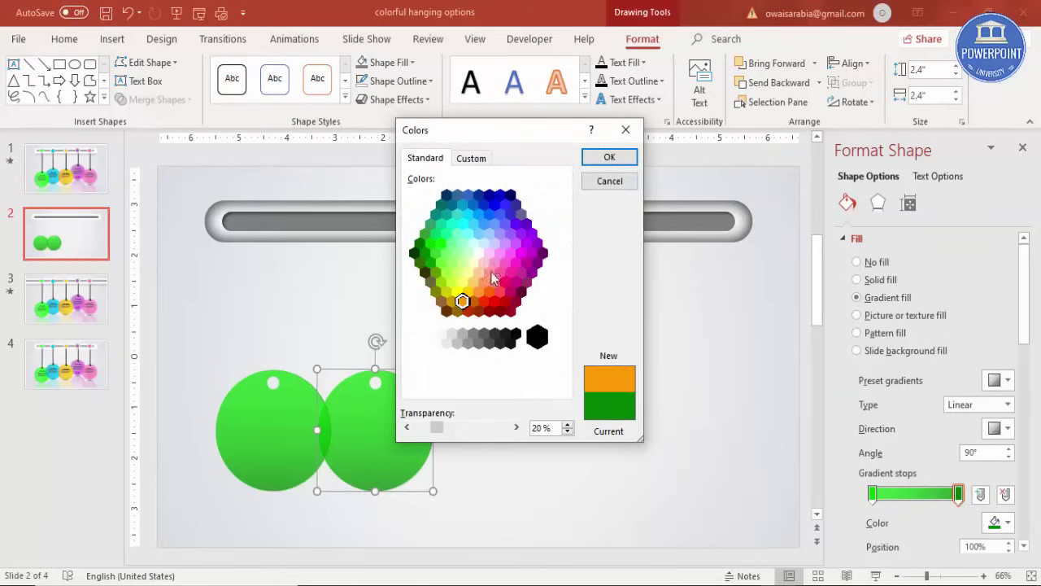
click(609, 156)
Step: Set the copy's first gradient stop to yellow
click(873, 494)
click(999, 523)
click(942, 488)
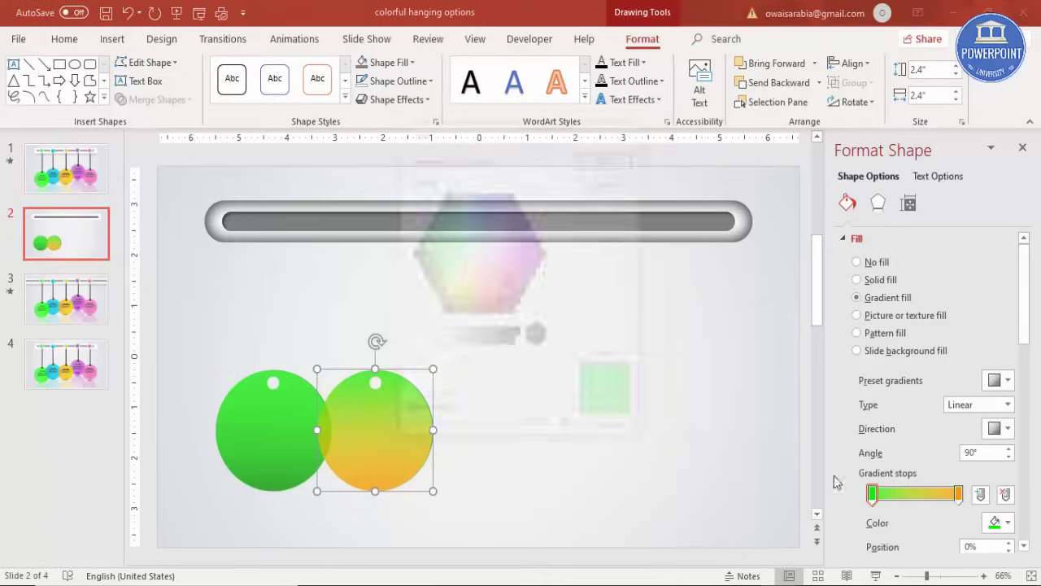
click(465, 293)
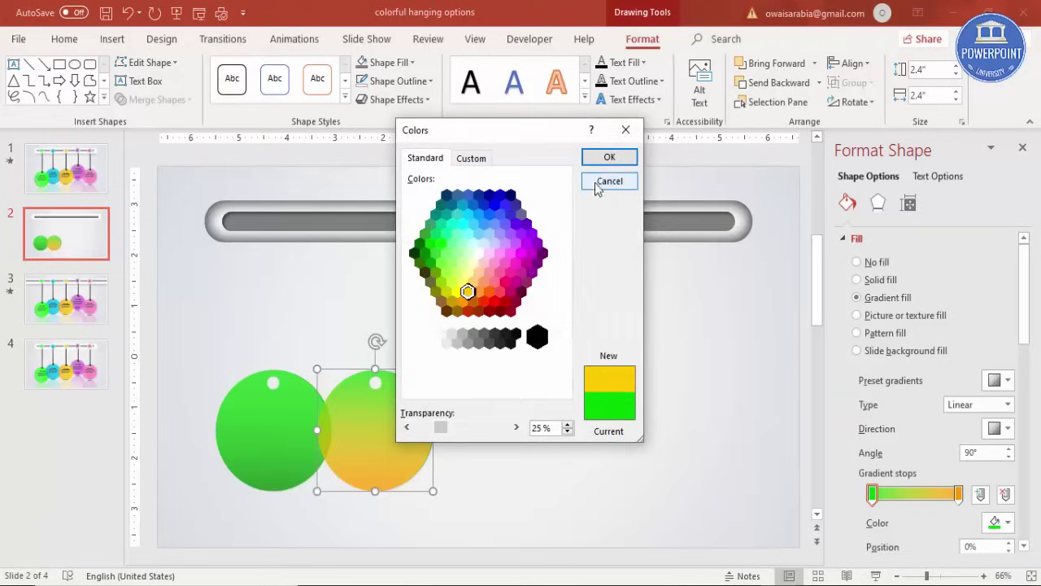
click(609, 157)
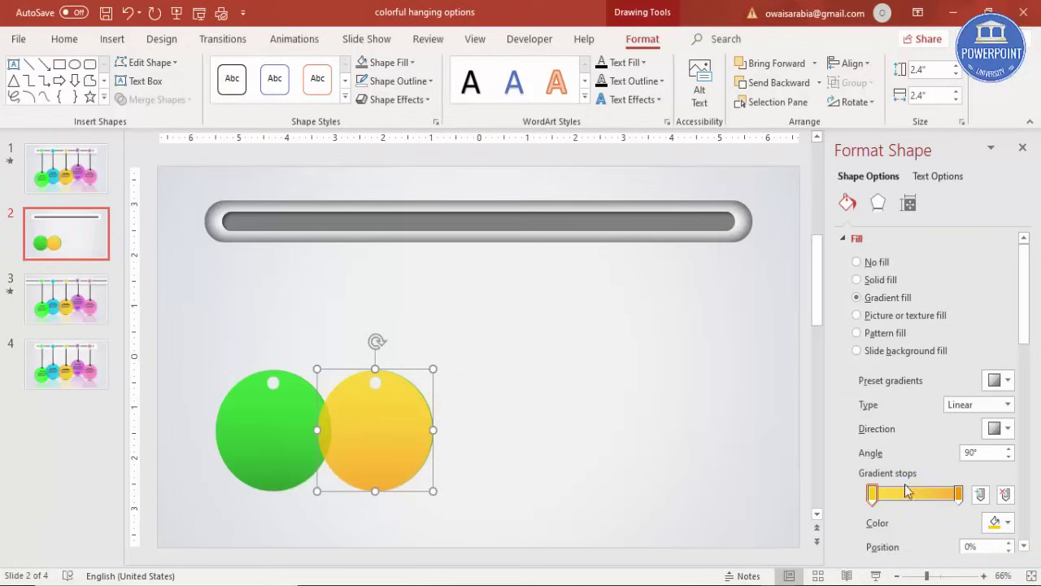
drag(1033, 320, 1026, 420)
Step: Make the yellow circle's outline first stop orange and raise the outline angle to 300°
click(871, 524)
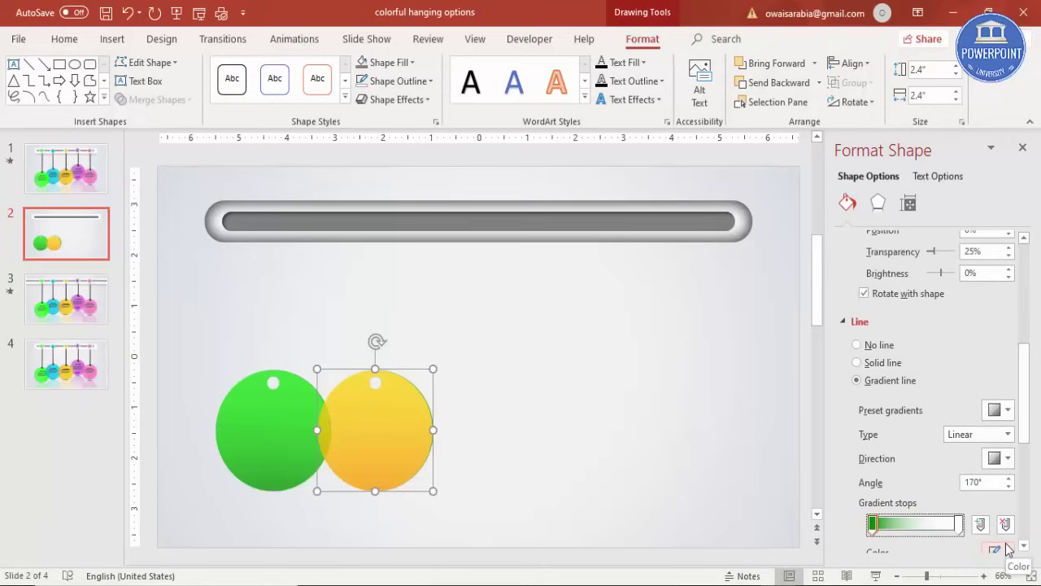
click(1007, 550)
click(927, 491)
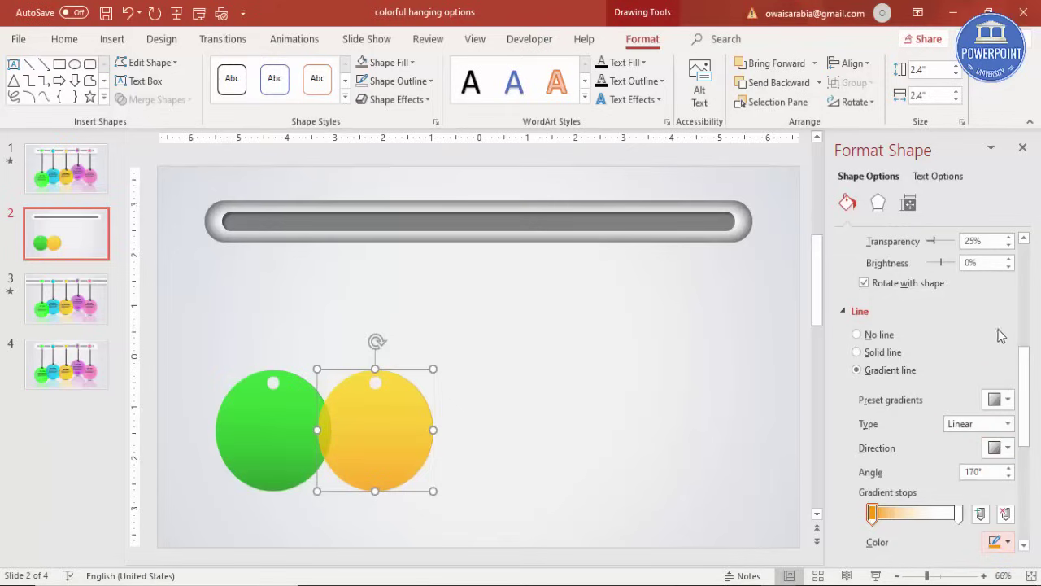
click(1008, 470)
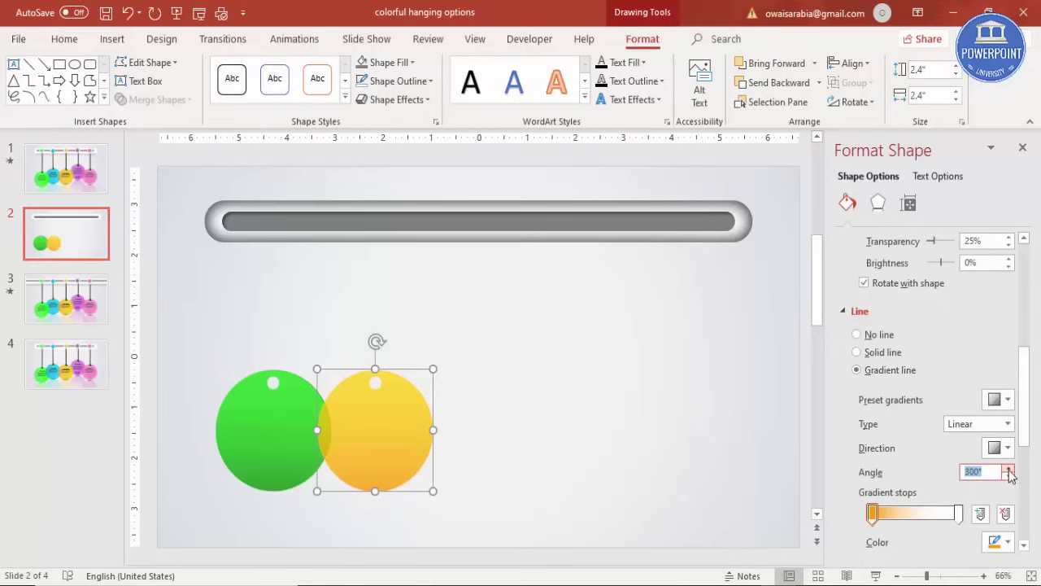
Step: Shift the yellow circle slightly right beside the green one
click(587, 453)
drag(390, 395, 387, 456)
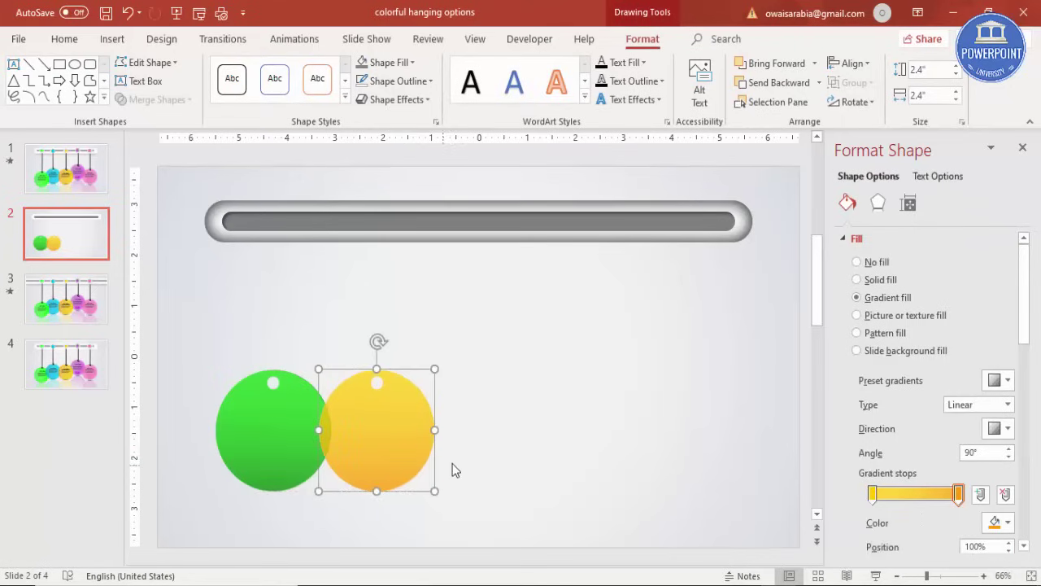
click(510, 453)
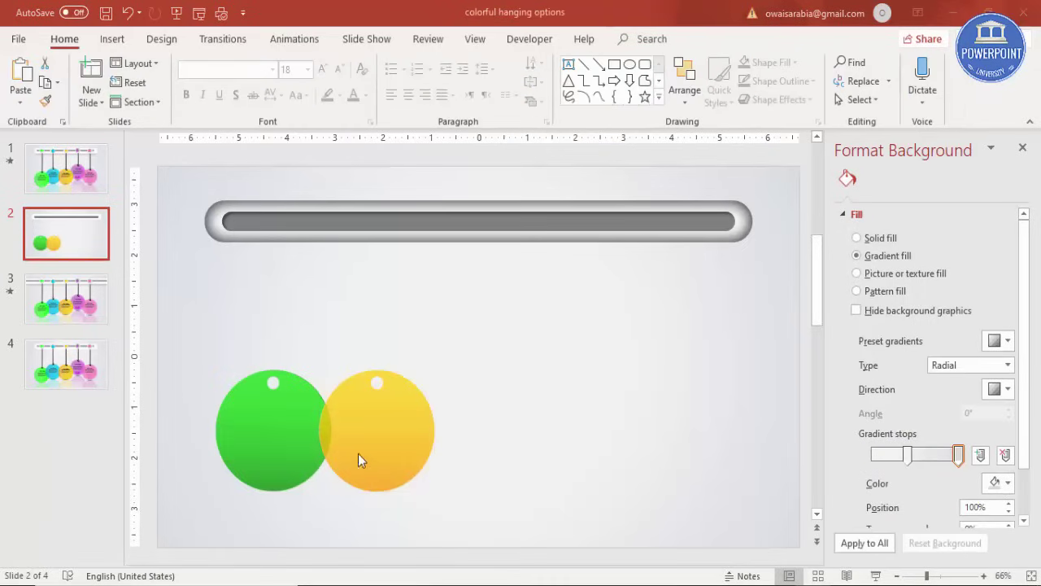
Step: Raise the transparency of the green circle's gradient stops slightly
click(273, 437)
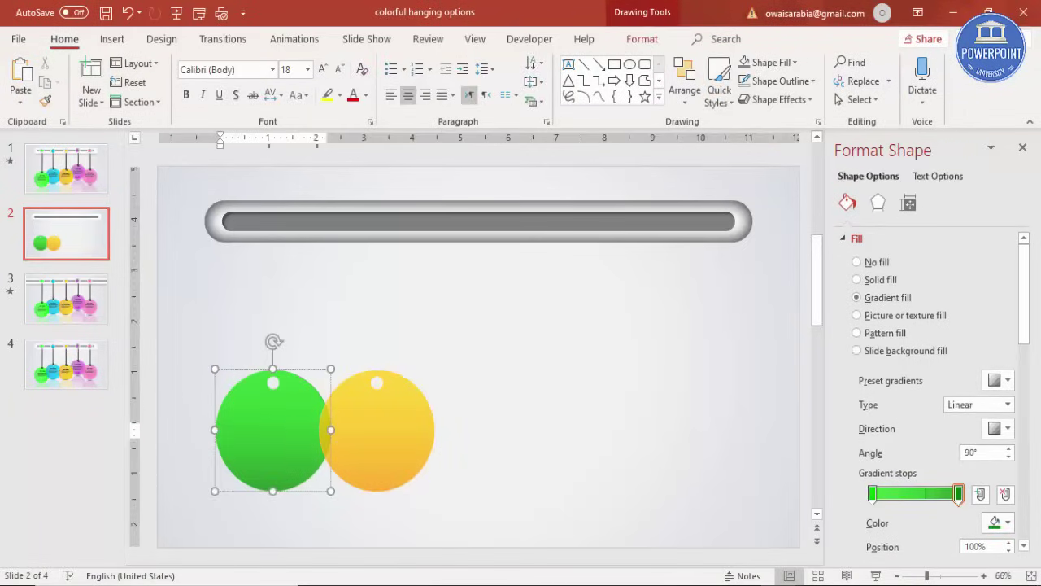
drag(1025, 316, 1025, 364)
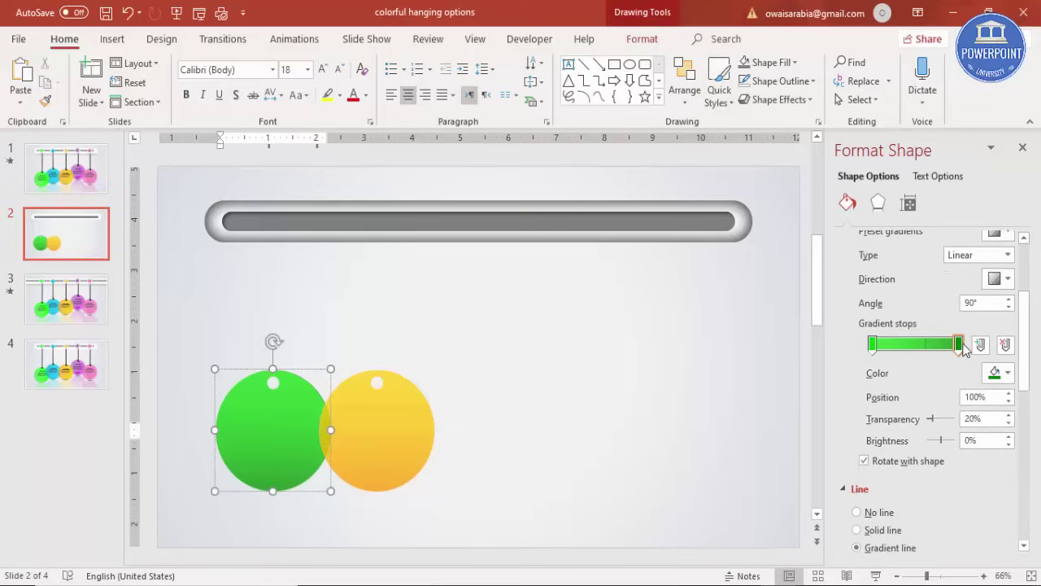
click(1008, 414)
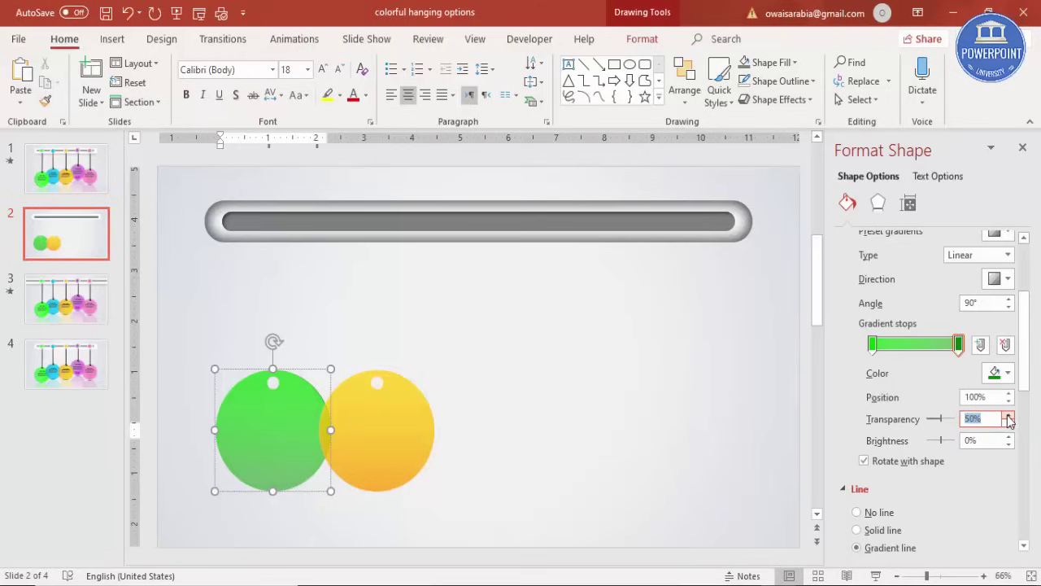
click(872, 345)
click(1008, 414)
click(1008, 414)
click(1007, 414)
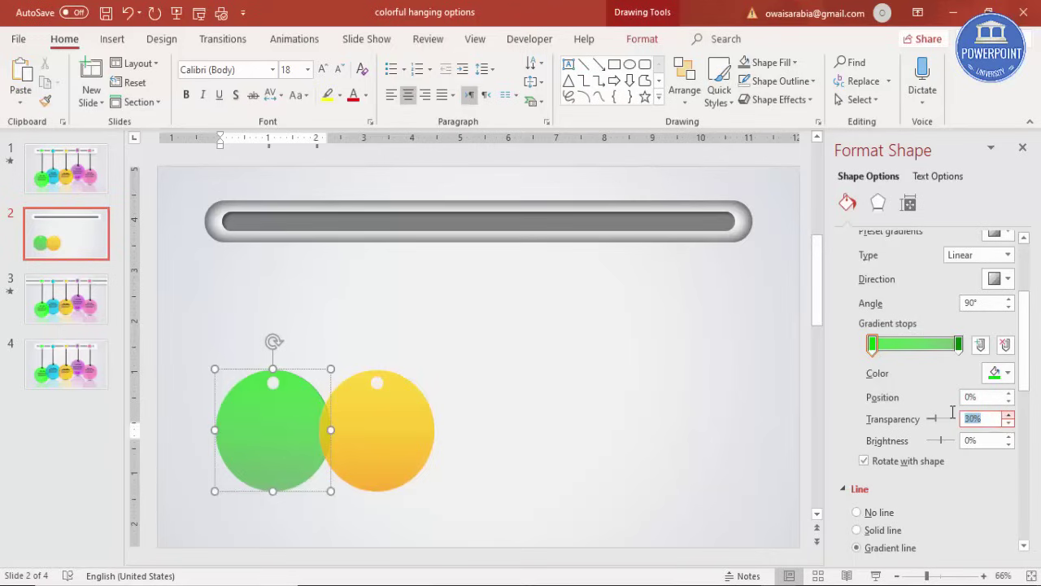
Step: Set the yellow circle's right gradient stop to 50% and left stop to 30% transparency
click(399, 465)
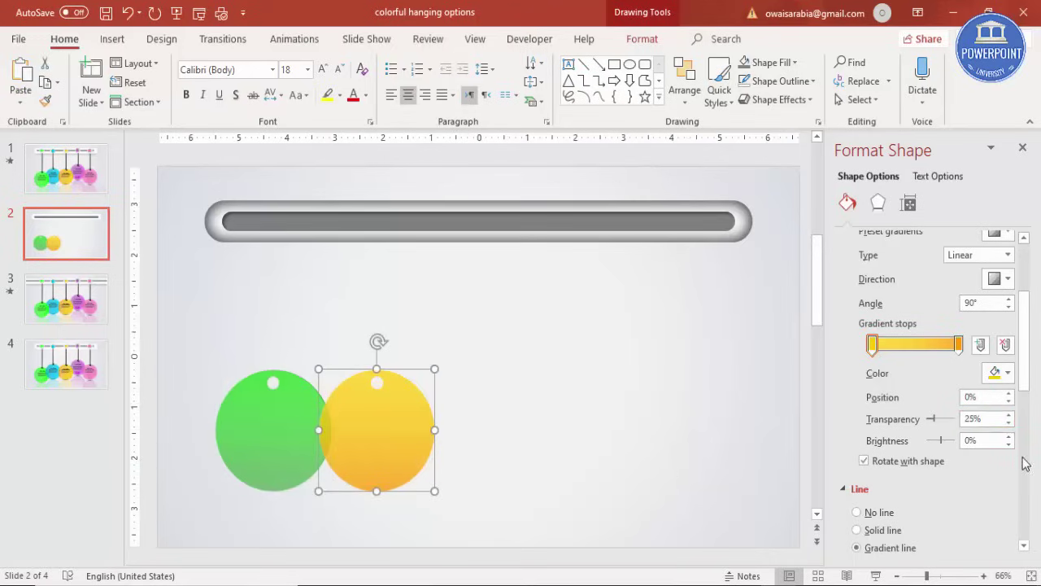
double_click(997, 419)
click(959, 345)
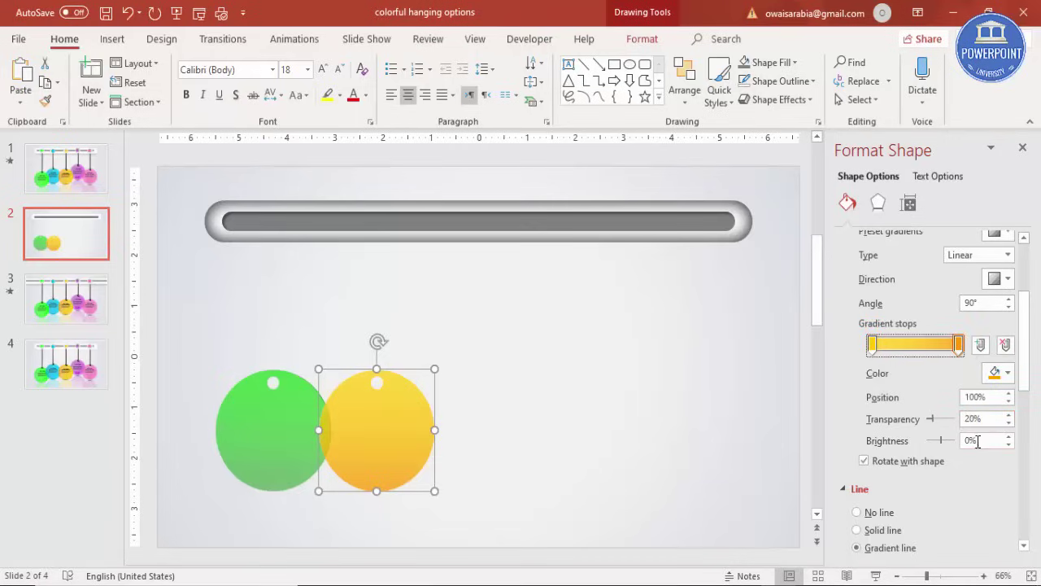
double_click(988, 419)
text(50)
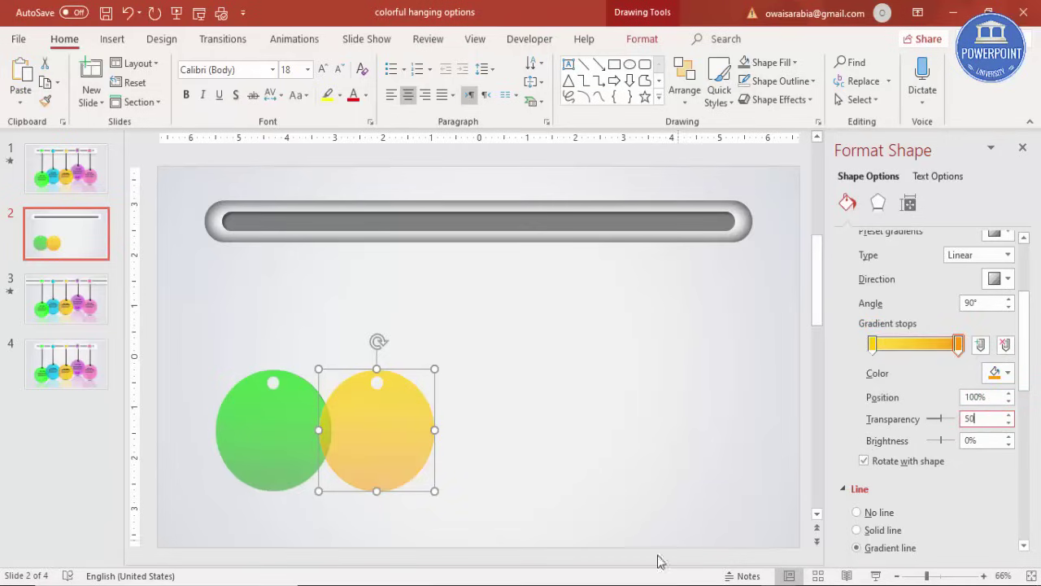
click(873, 345)
double_click(976, 418)
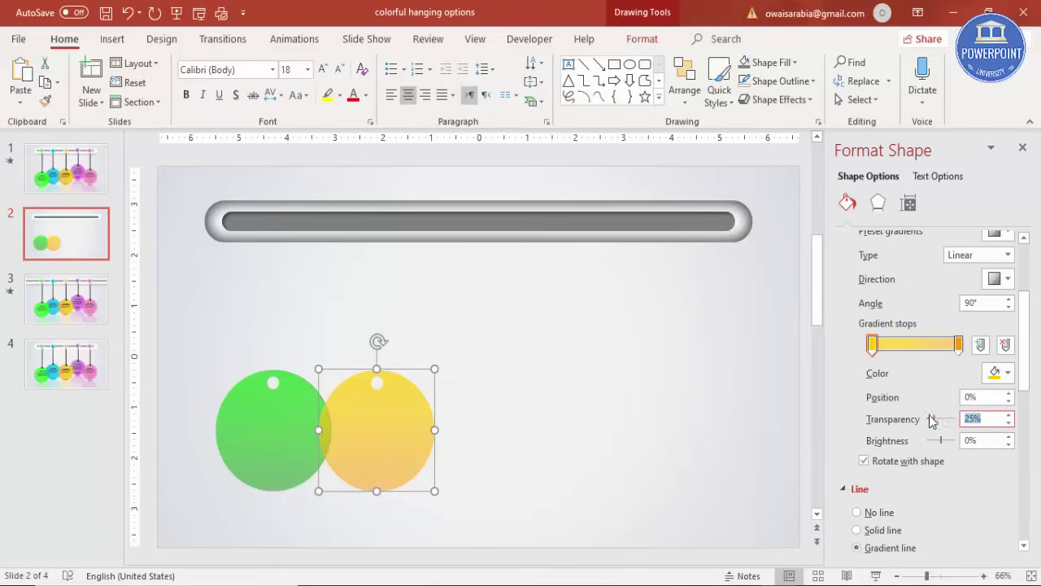
text(30)
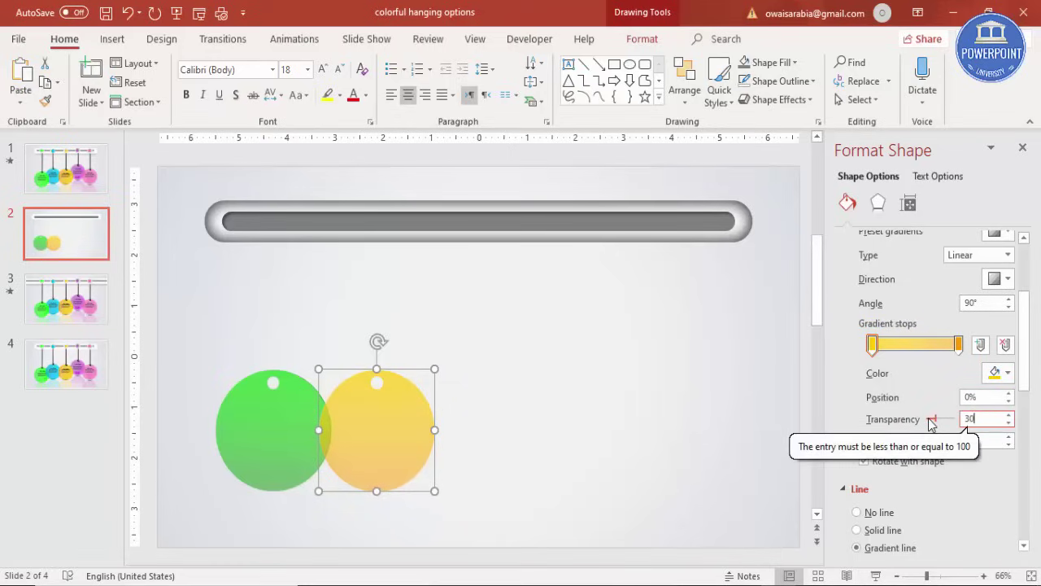
key(Return)
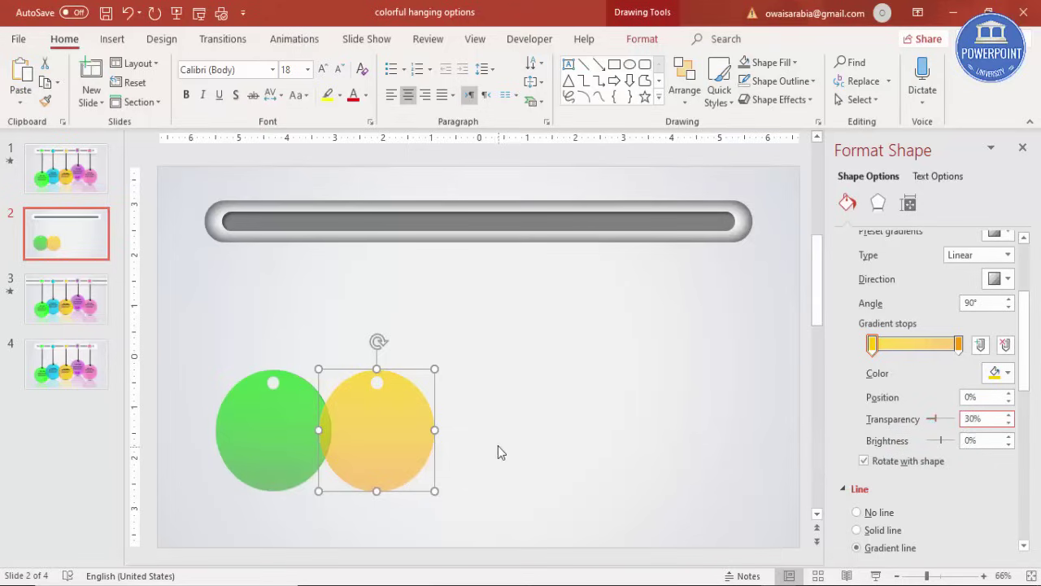
click(544, 443)
click(267, 442)
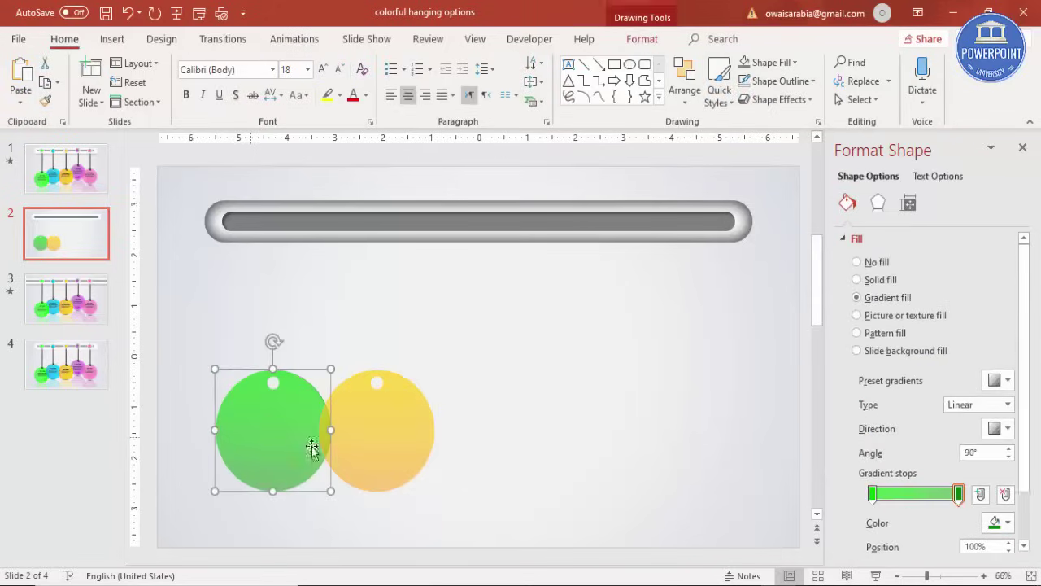
Step: Apply a Reflection Variation preset to both circles and lower its Size to 41%
shift+click(389, 454)
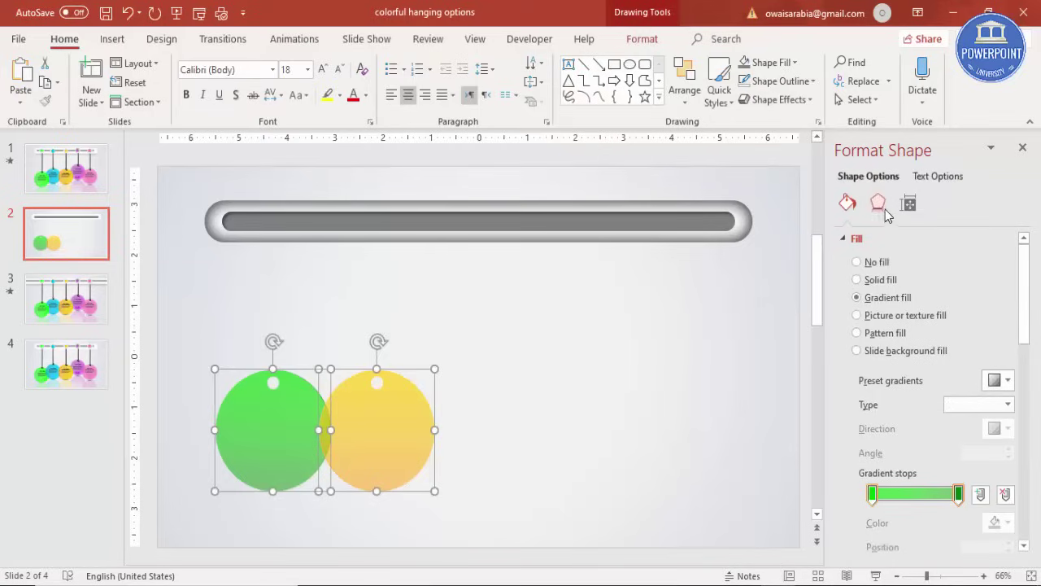
click(878, 203)
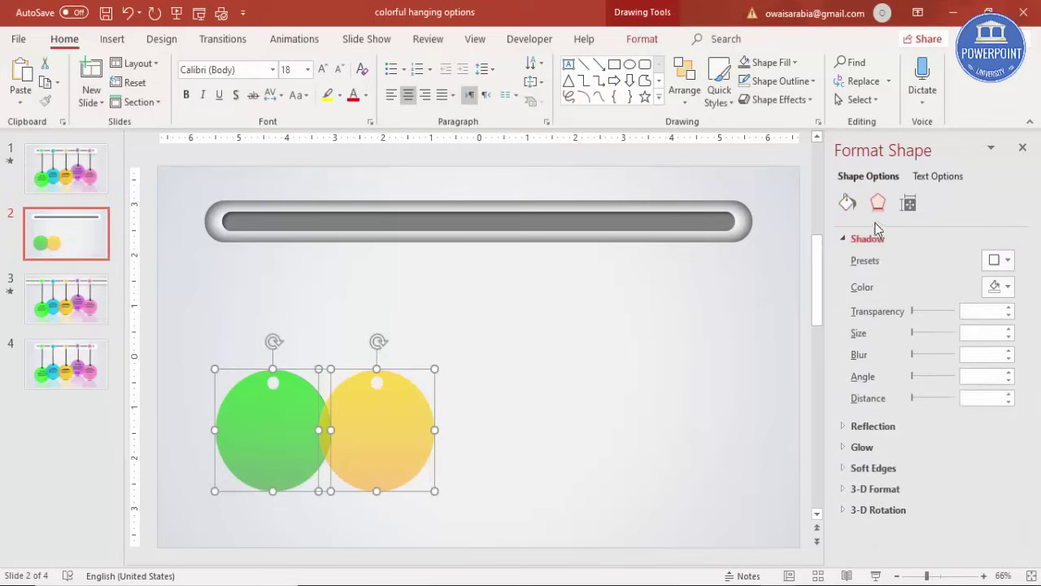
click(851, 241)
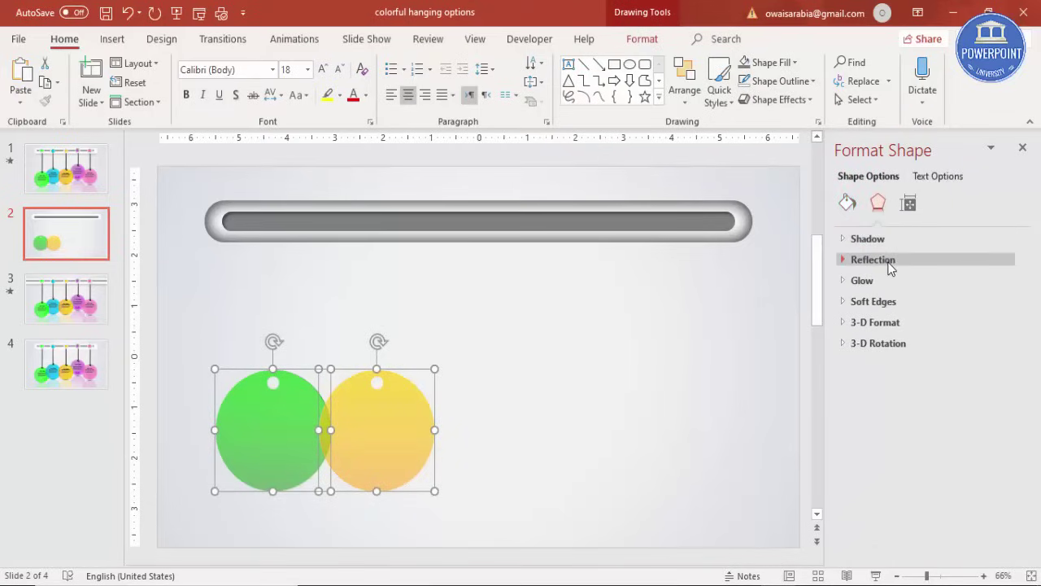
click(888, 266)
click(1008, 281)
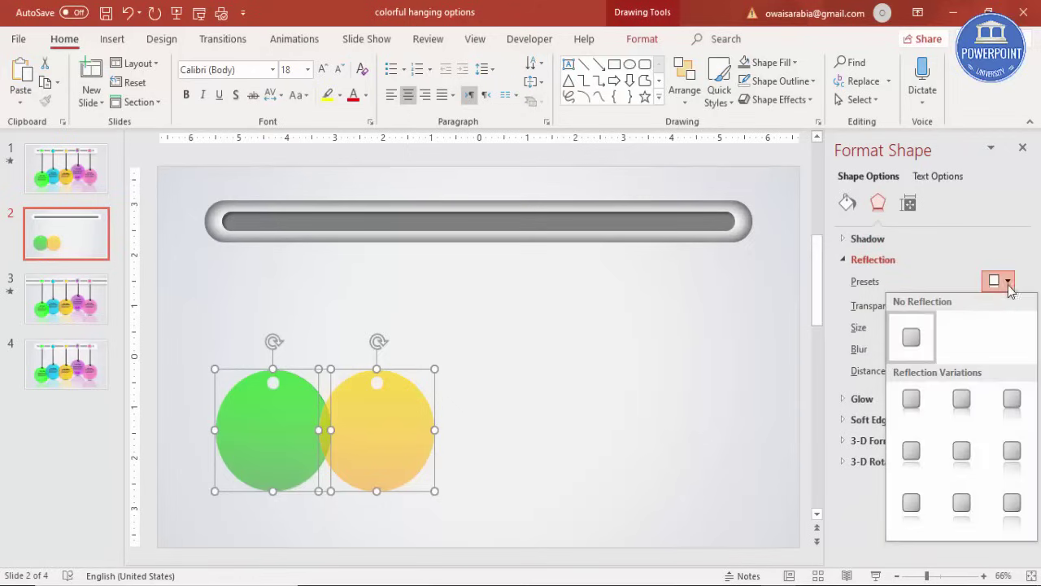
click(1013, 398)
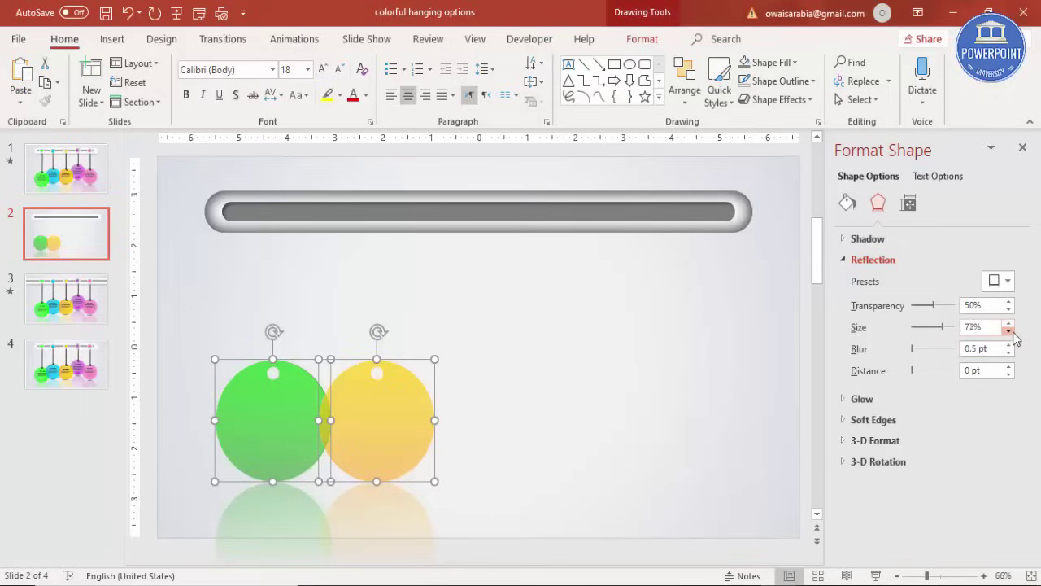
click(1012, 332)
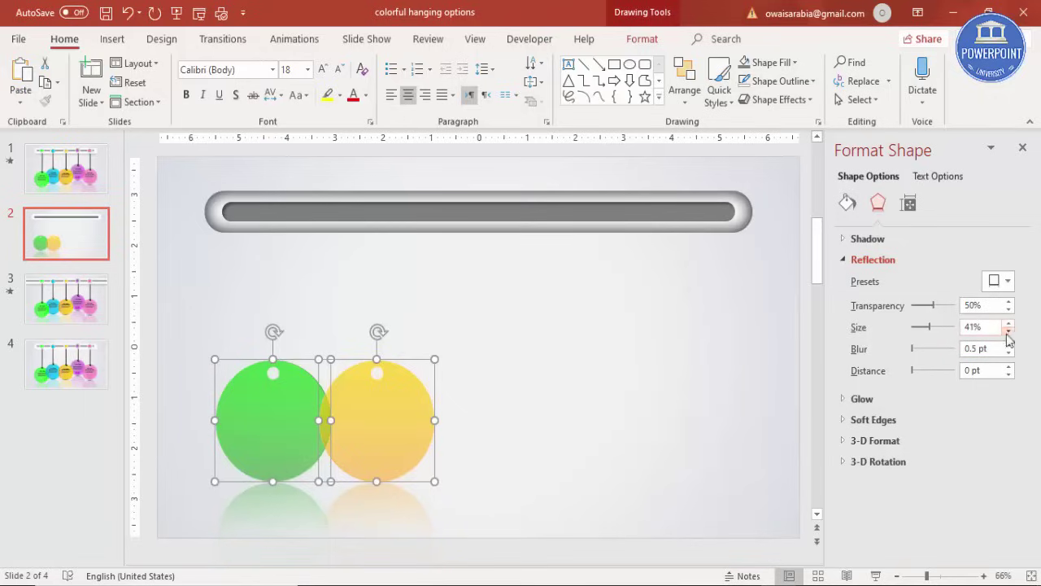
click(506, 450)
click(397, 401)
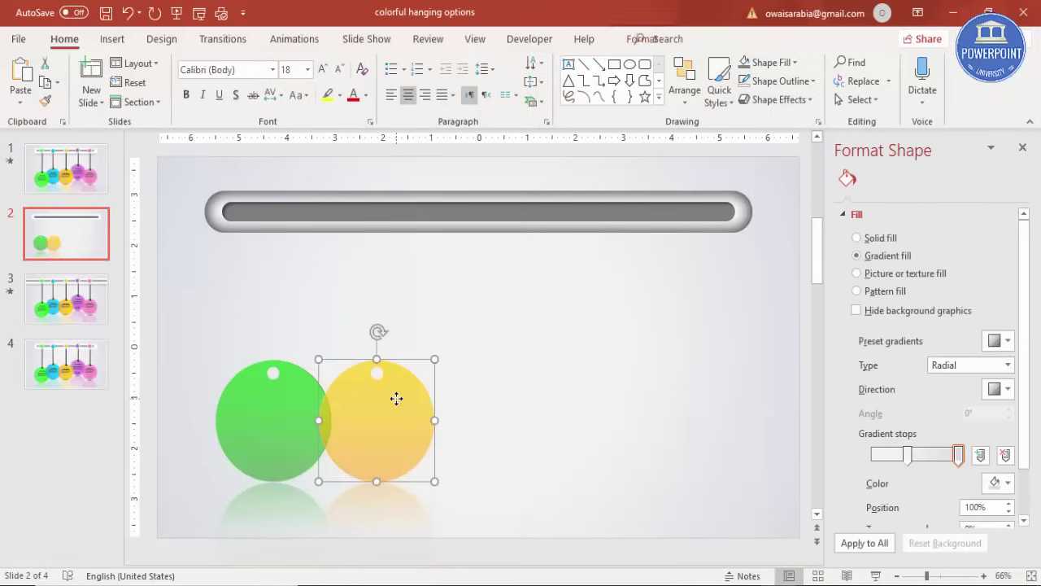
Step: Copy the yellow circle into a row of four and raise the second and fourth circles
drag(421, 430, 517, 417)
key(ctrl+d)
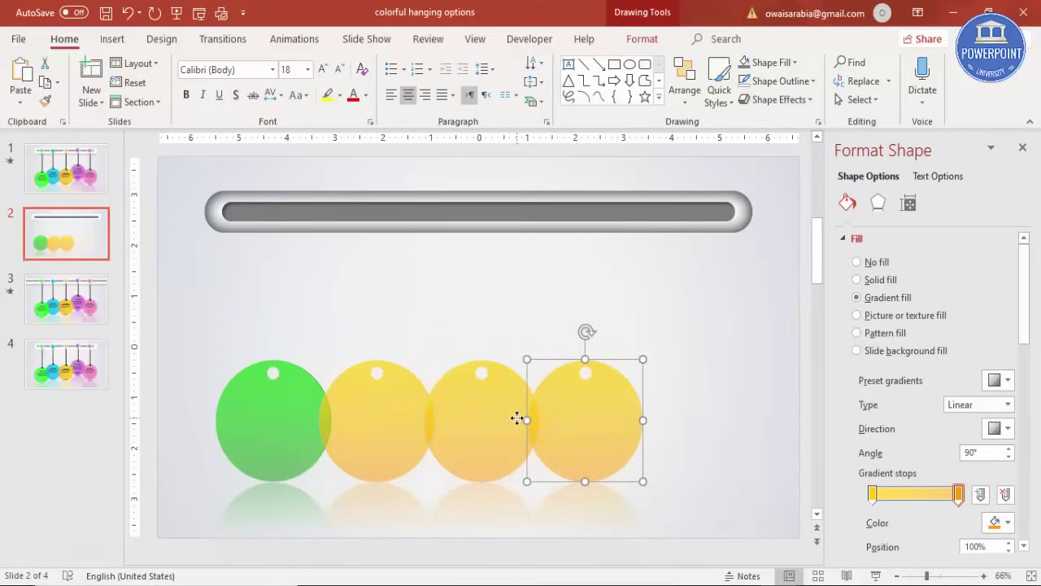
key(ctrl+d)
click(371, 406)
drag(371, 406, 370, 373)
drag(589, 448, 588, 382)
Step: Send the raised second and fourth circles backward behind their neighbours
shift+click(413, 368)
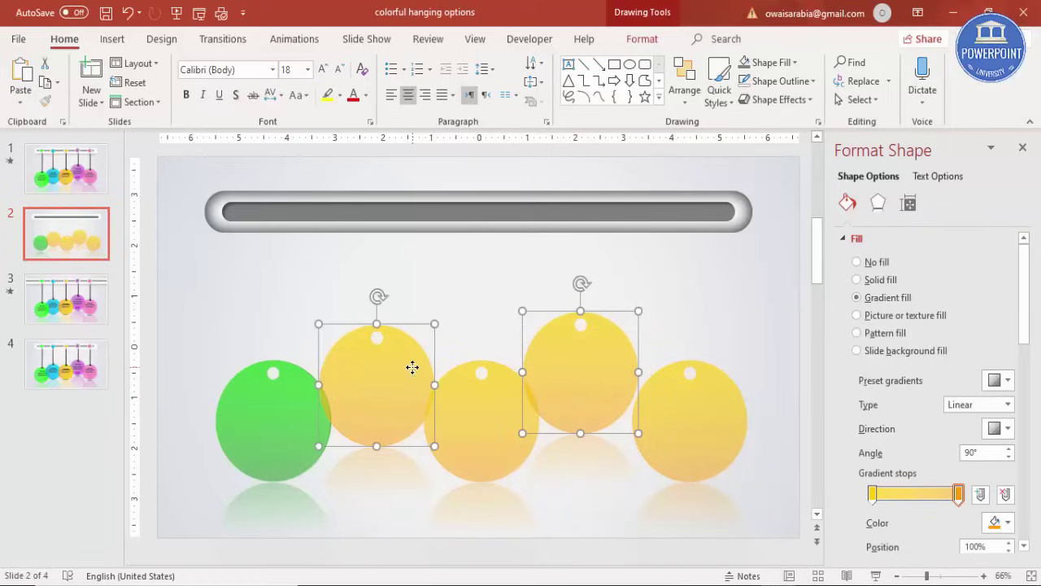
click(642, 38)
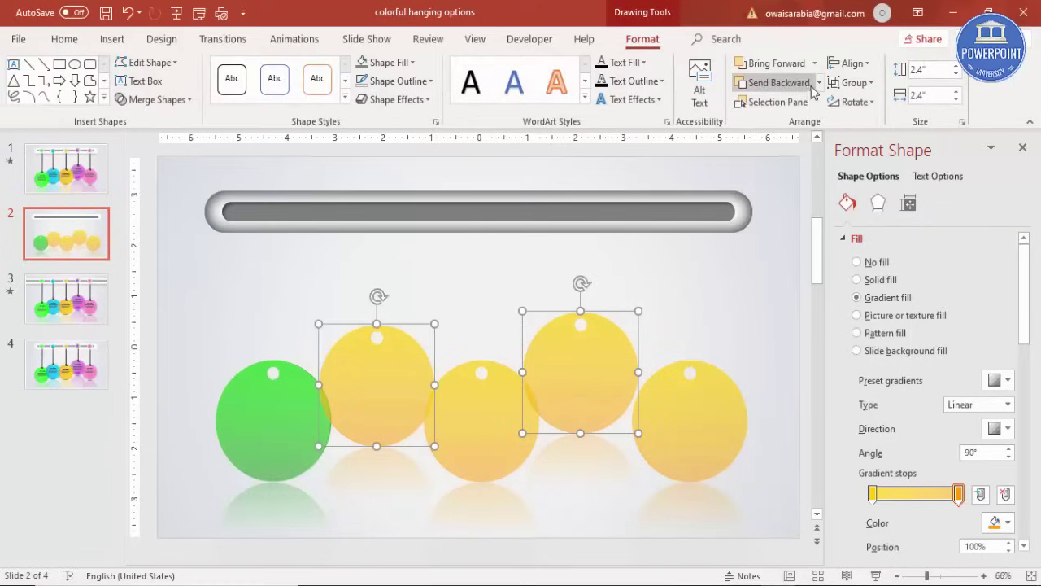
click(820, 83)
click(777, 103)
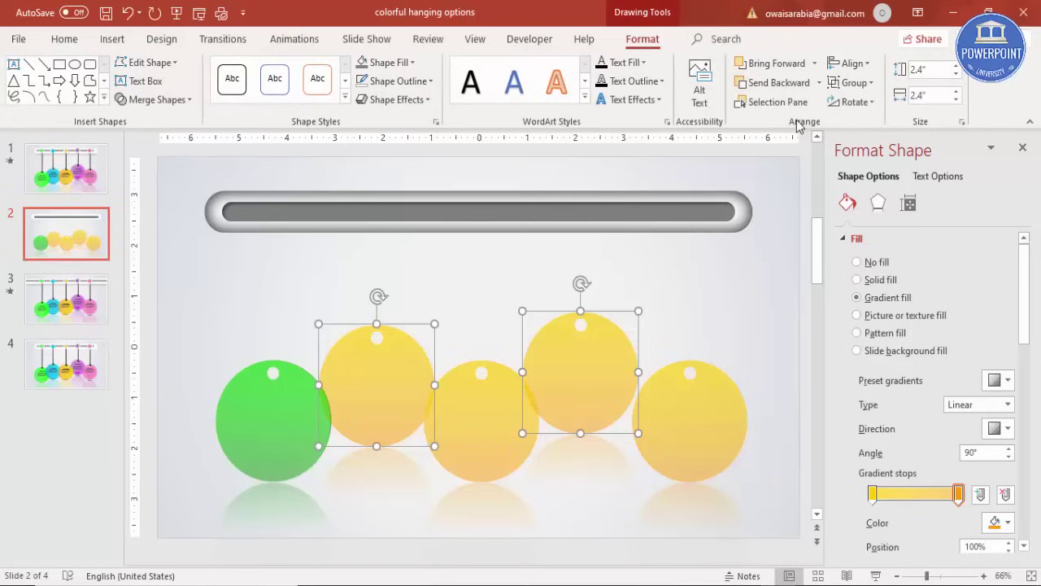
click(722, 283)
click(491, 428)
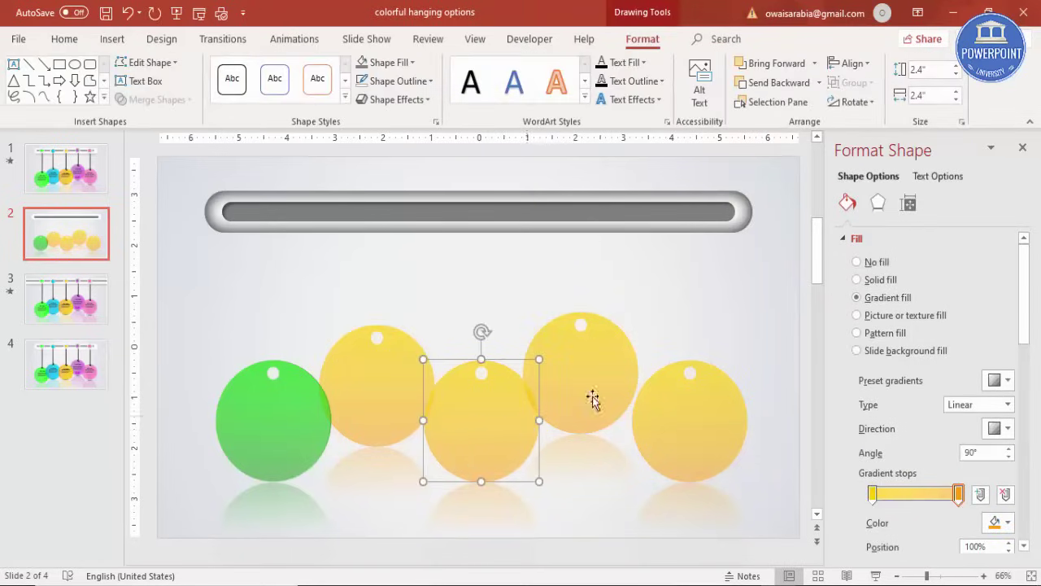
Step: Set the third circle's right gradient stop to purple and its left stop to magenta
click(1007, 522)
click(929, 483)
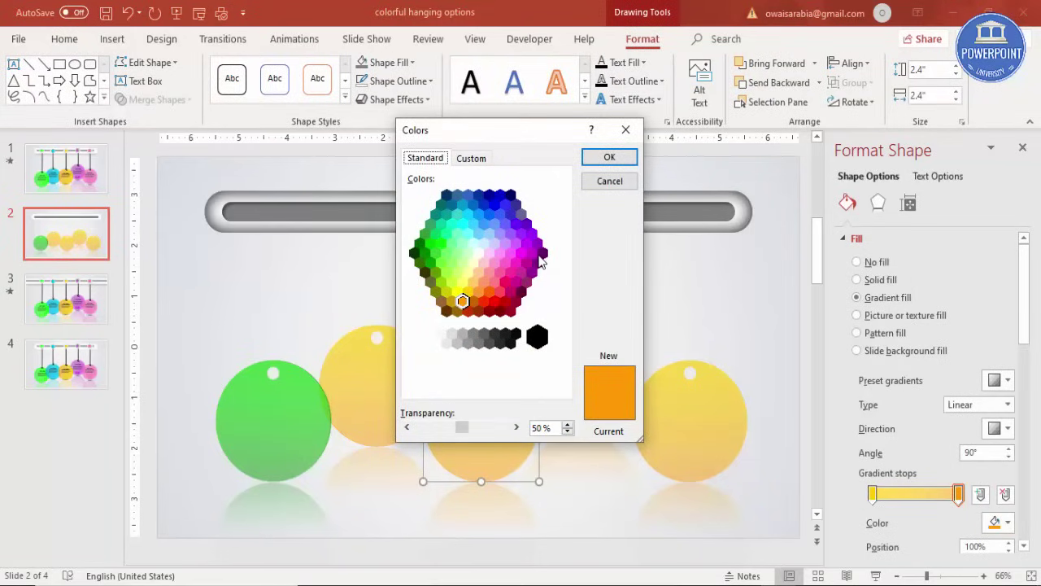
click(543, 253)
click(609, 159)
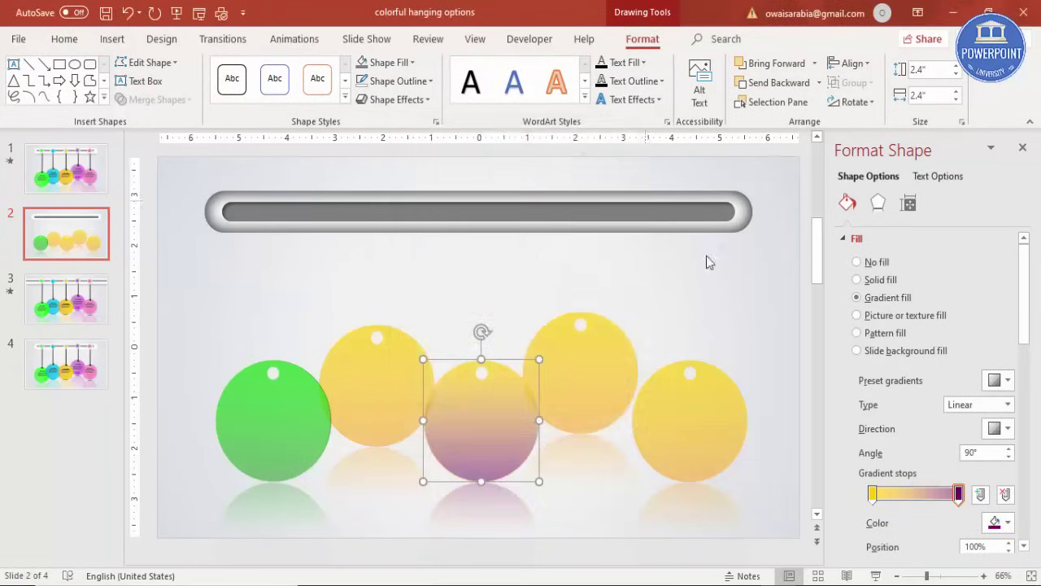
click(873, 493)
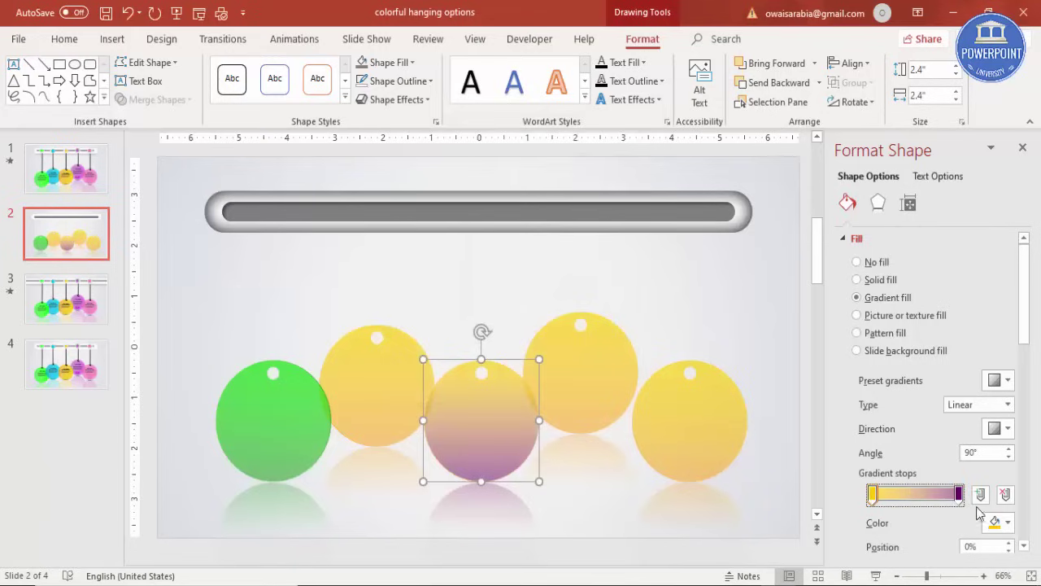
click(999, 522)
click(959, 485)
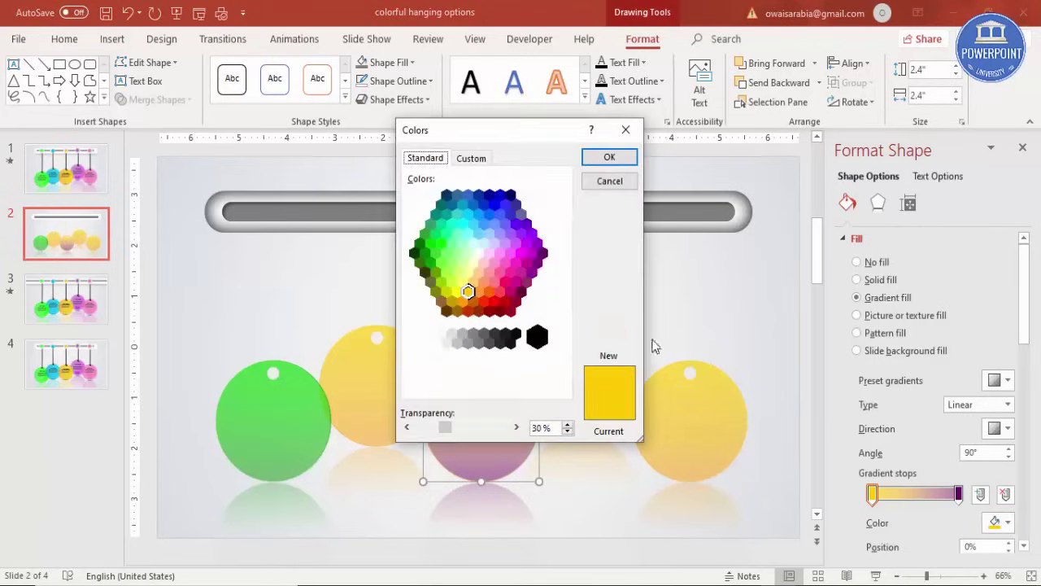
click(529, 257)
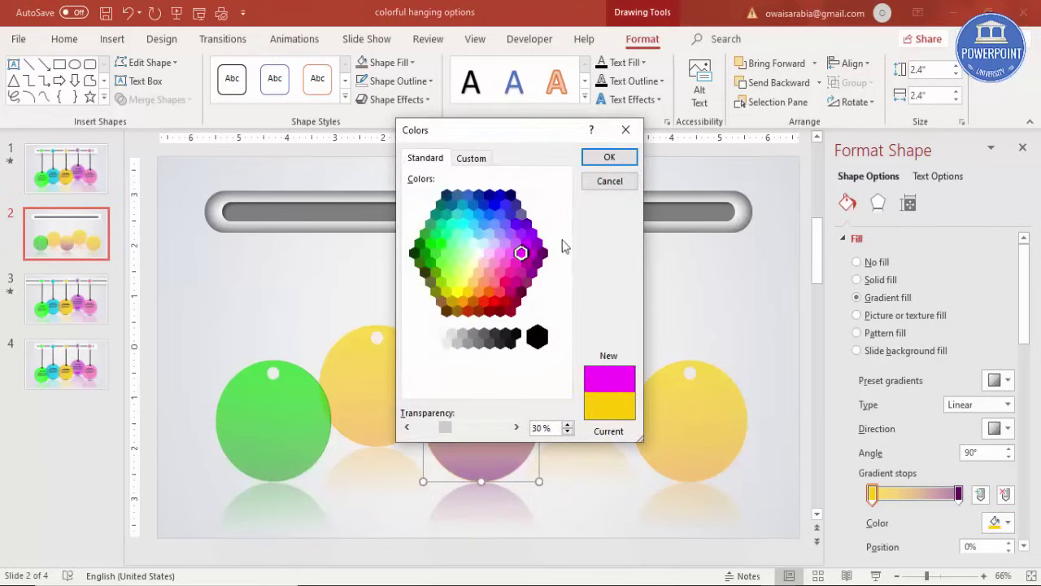
click(610, 157)
click(561, 394)
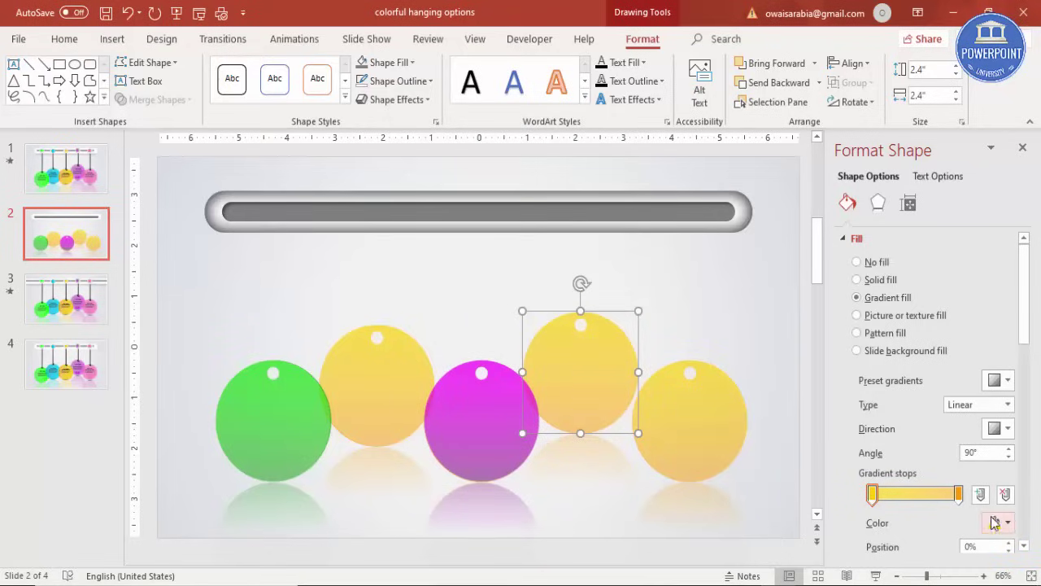
Step: Set the fourth circle's right gradient stop to blue and pick a lighter blue for its left stop
click(959, 493)
click(999, 522)
click(956, 486)
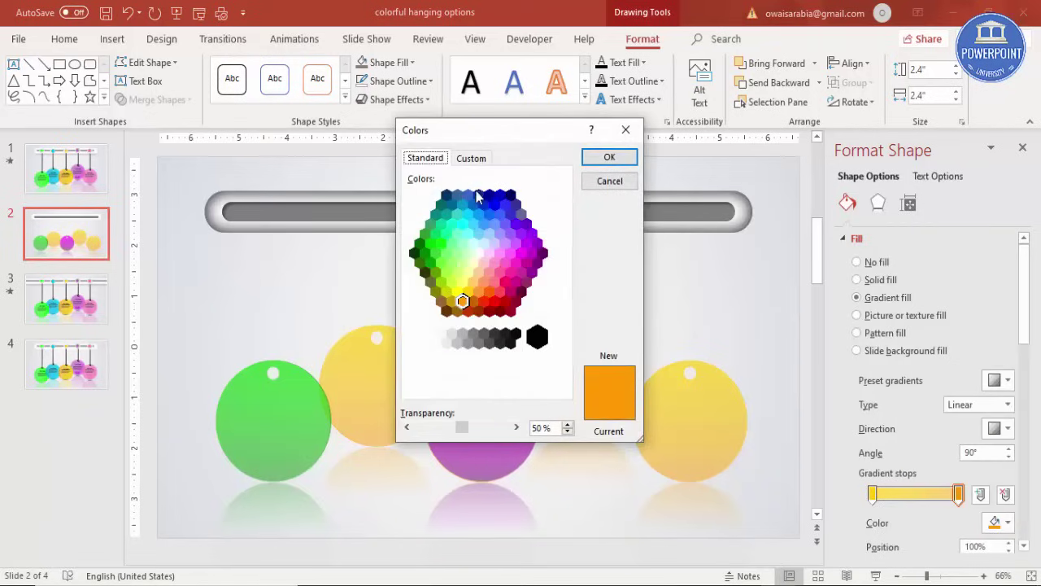
click(481, 205)
click(609, 157)
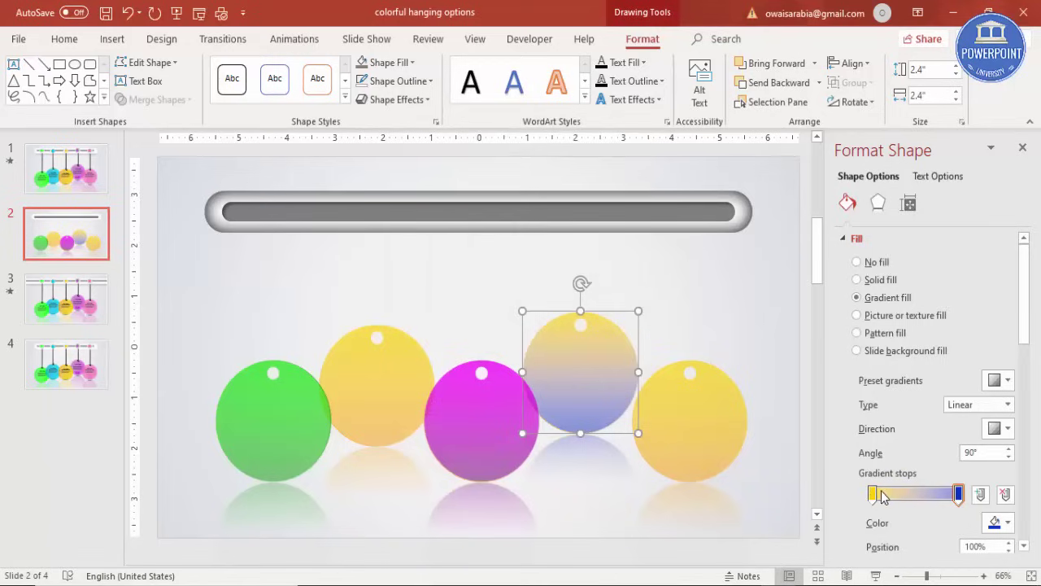
click(872, 494)
click(1001, 523)
click(935, 484)
click(476, 213)
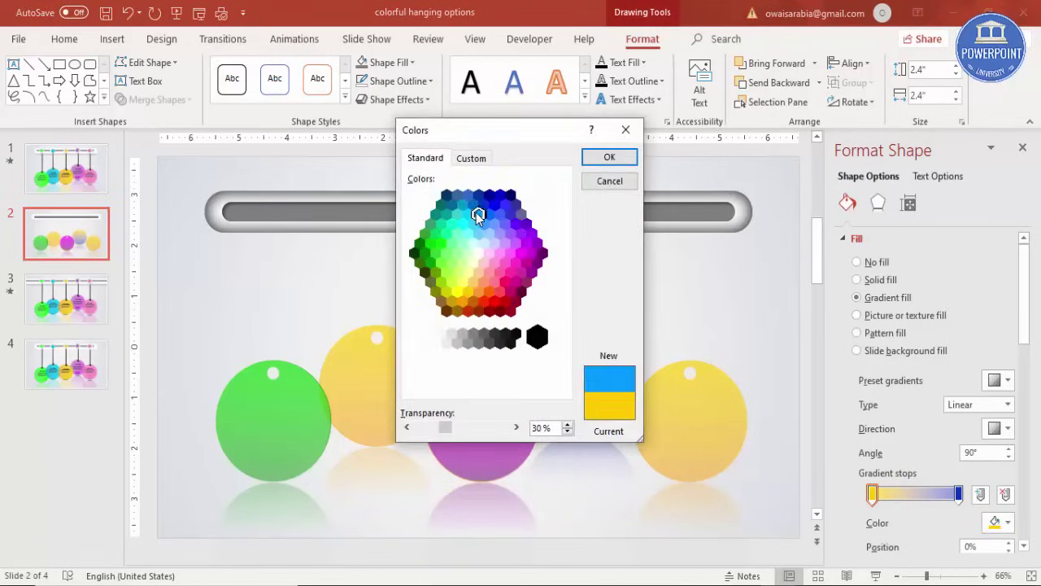